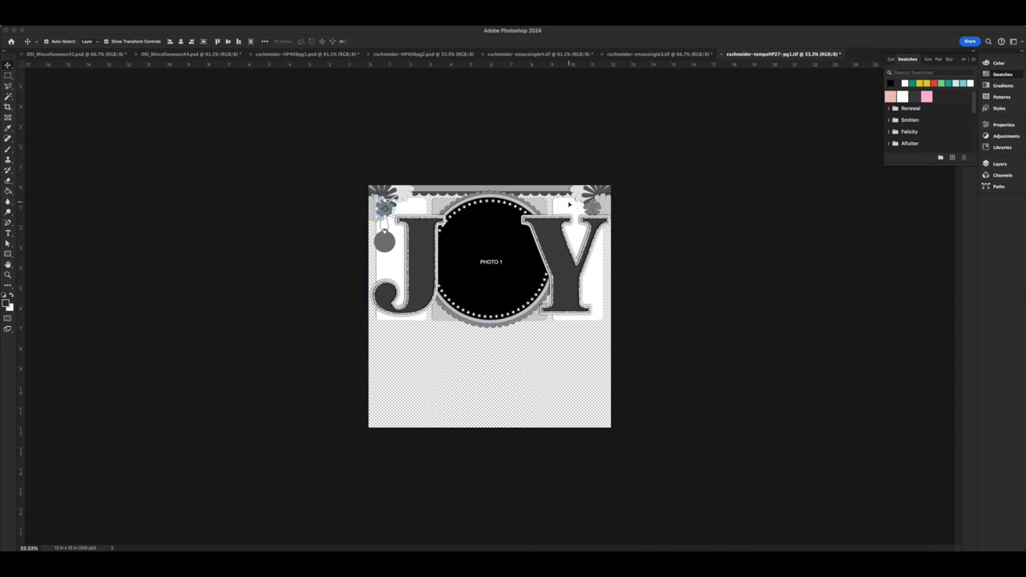
Step: Delete the flowers, tag, border strip and background panels around the JOY letters and circular photo frame
left_click(408, 265)
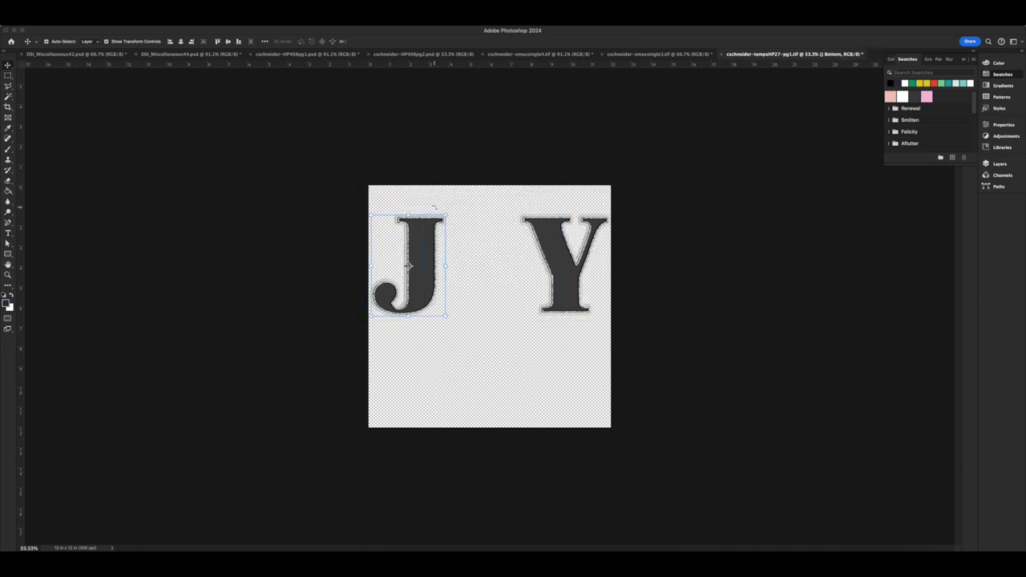
key("super+z")
left_click(438, 199)
left_click(416, 206)
left_click_drag(431, 169, 337, 212)
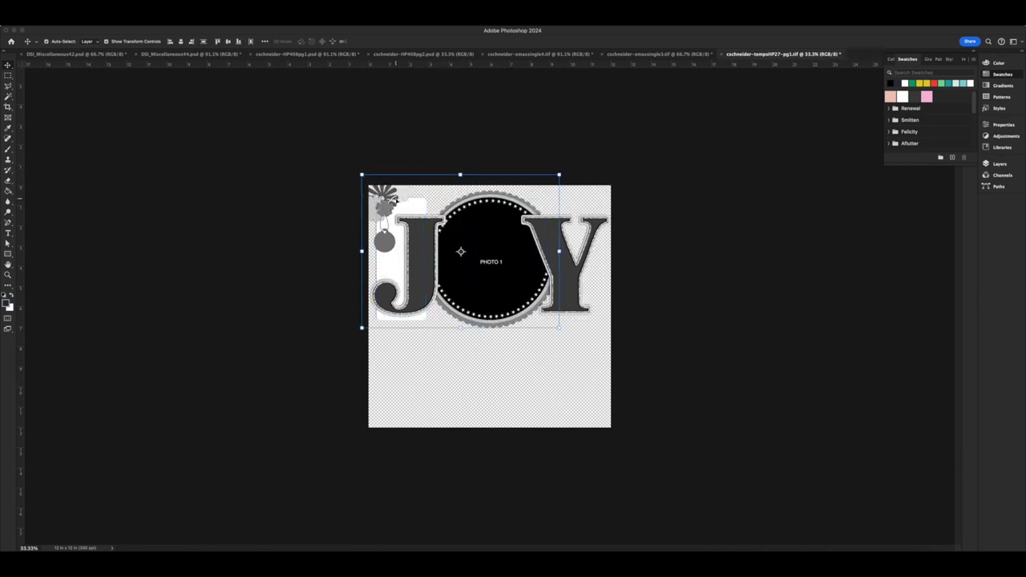
left_click(457, 202, "shift")
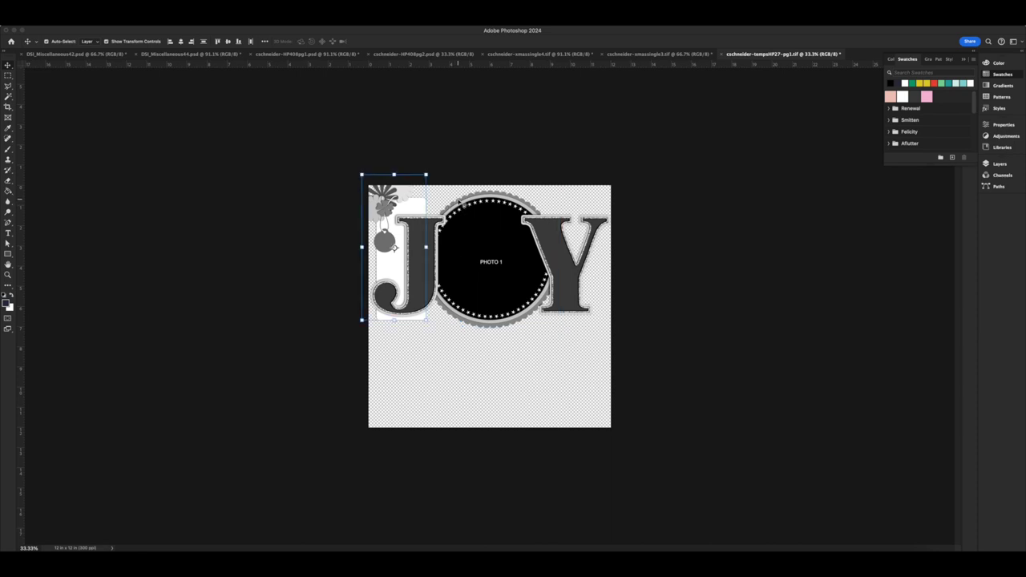
key("Delete")
Step: Select the J and Y letters together with all layers of the circular photo frame
left_click_drag(691, 345, 409, 219)
left_click(632, 350)
left_click_drag(632, 350, 672, 315)
key("Escape")
left_click_drag(561, 279, 567, 318)
key("super+z")
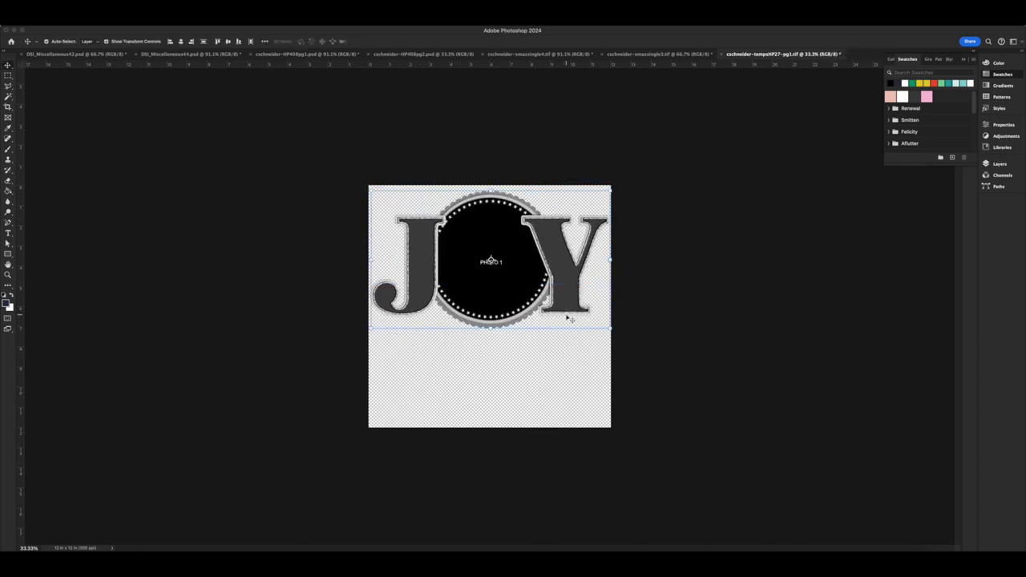
Step: Reduce the canvas height to 8.5 inches, anchoring the canvas at its top edge
key("super+alt+c")
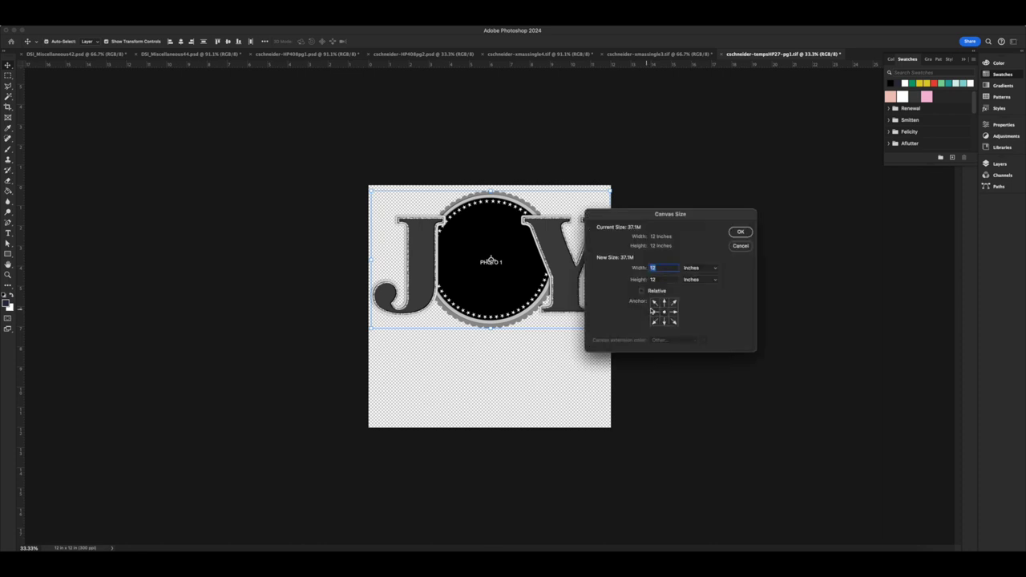
key("Return")
key("super+z")
key("super+alt+c")
left_click_drag(657, 279, 641, 279)
left_click(665, 304)
key("Return")
Step: Move the JOY artwork slightly down and nudge it right so it sits centred on the resized canvas
left_click_drag(560, 318, 561, 325)
key("super+0")
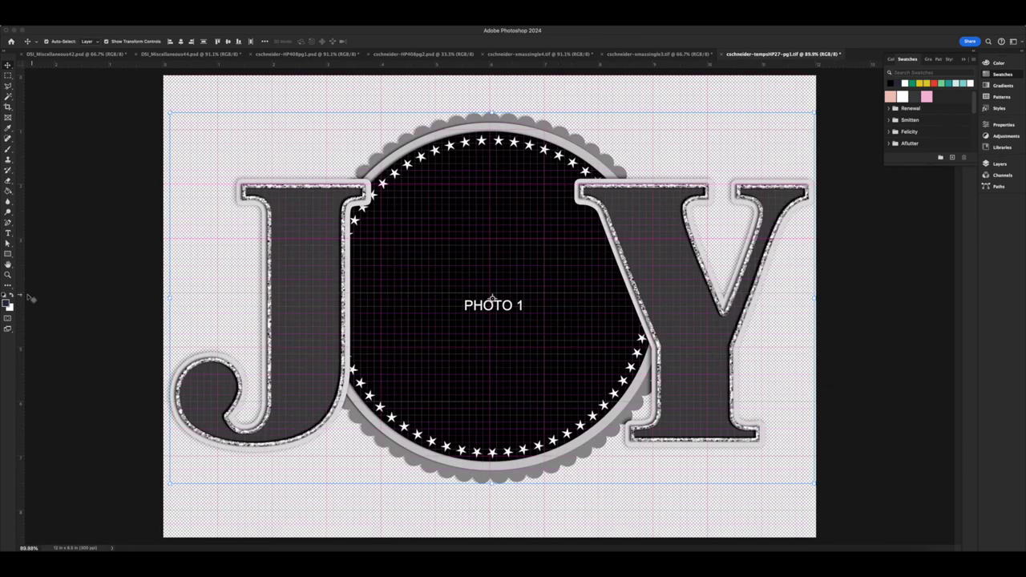
left_click_drag(627, 310, 625, 311)
key("Right")
key("Right")
key("Right")
key("Right")
key("Right")
key("Right")
key("super+apostrophe")
key("super+0")
Step: Reselect the JOY artwork and nudge it slightly down, using the grid to judge its vertical placement
left_click_drag(822, 363, 230, 230)
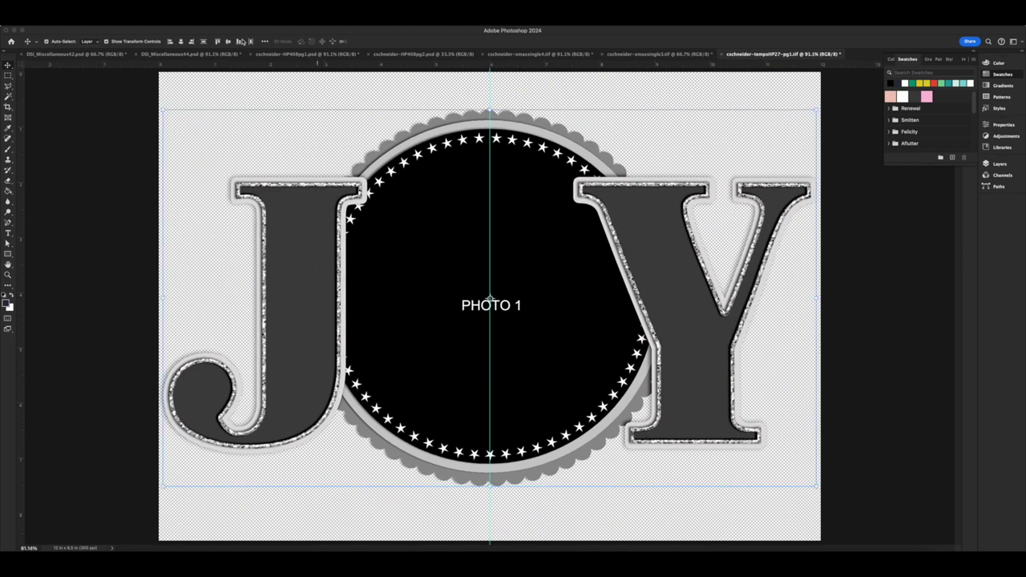
left_click(229, 42)
key("ctrl+z")
key("ctrl+apostrophe")
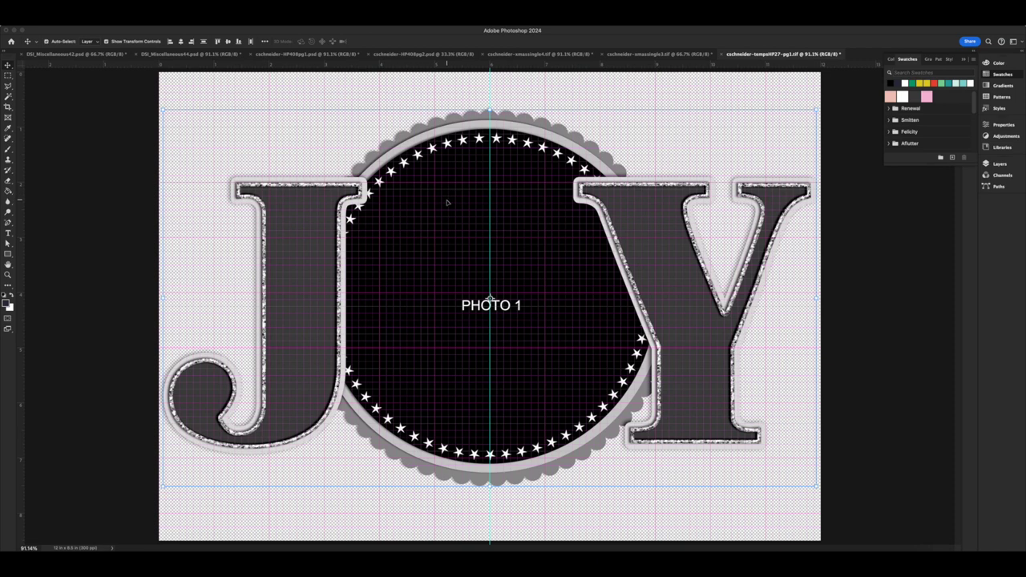
key("Down")
key("Down")
key("Down")
key("Down")
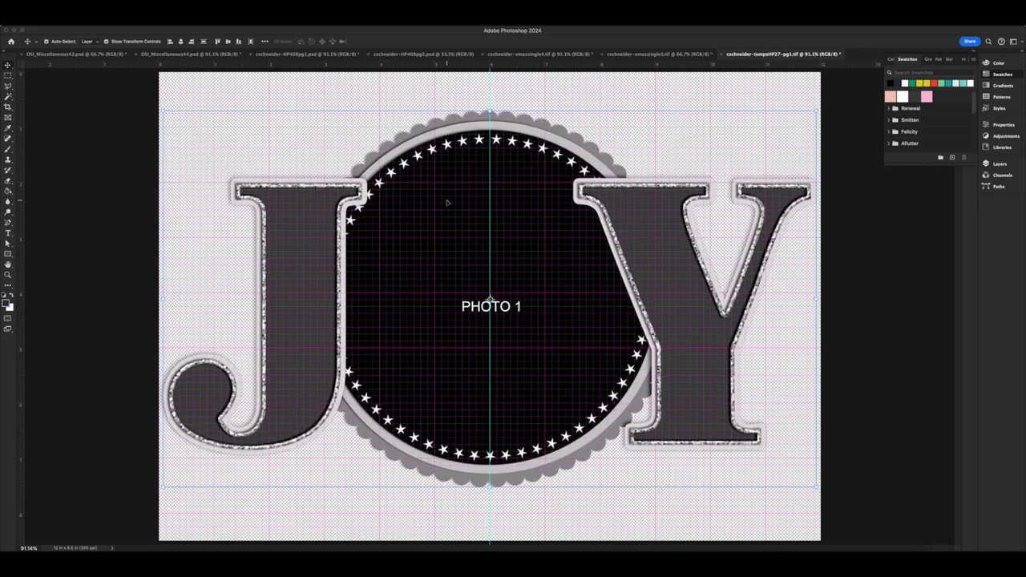
key("ctrl+apostrophe")
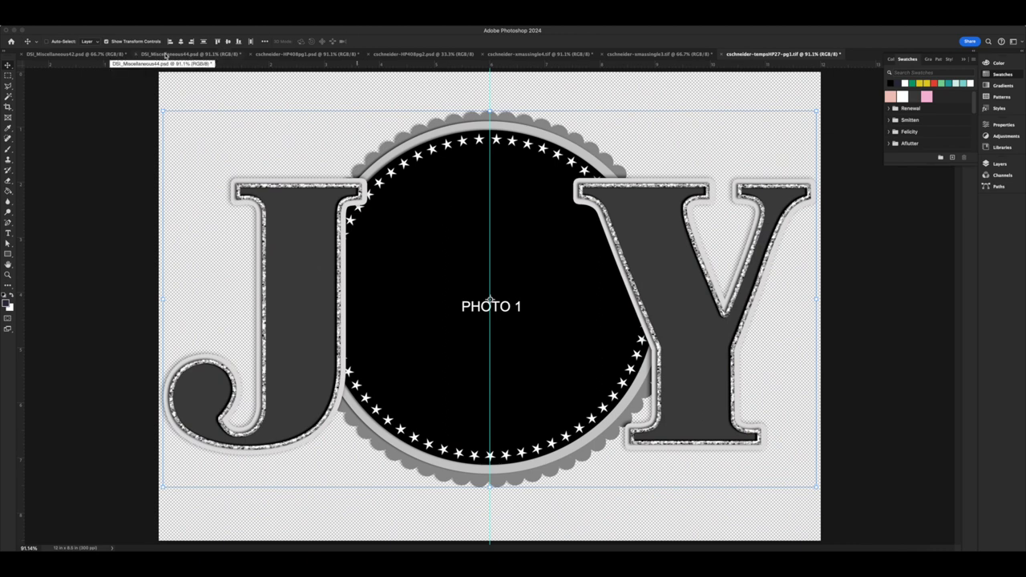
Step: Try to align the JOY artwork to the canvas's horizontal centre
left_click(264, 41)
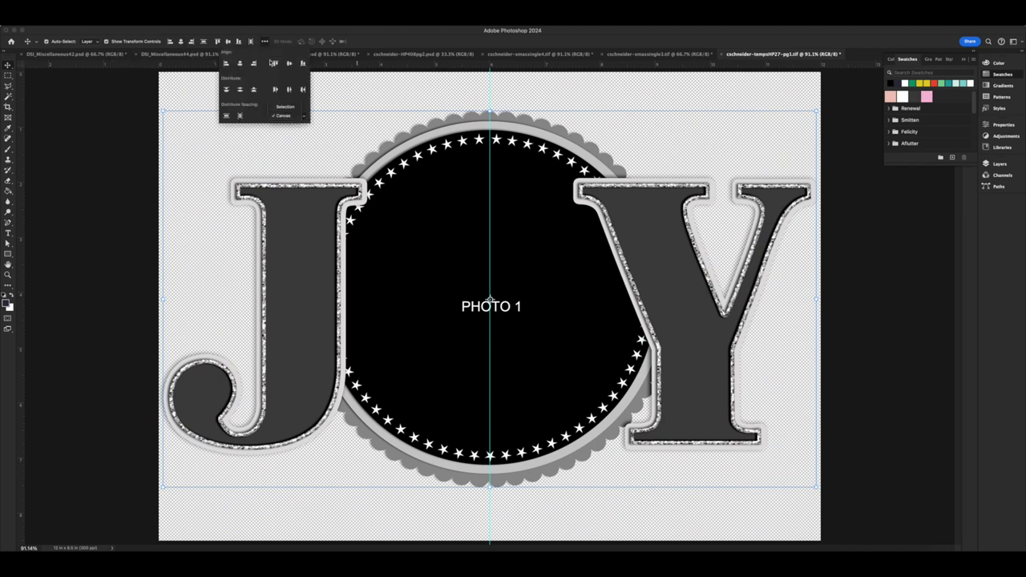
left_click(243, 67)
key("ctrl+z")
left_click_drag(395, 180, 397, 186)
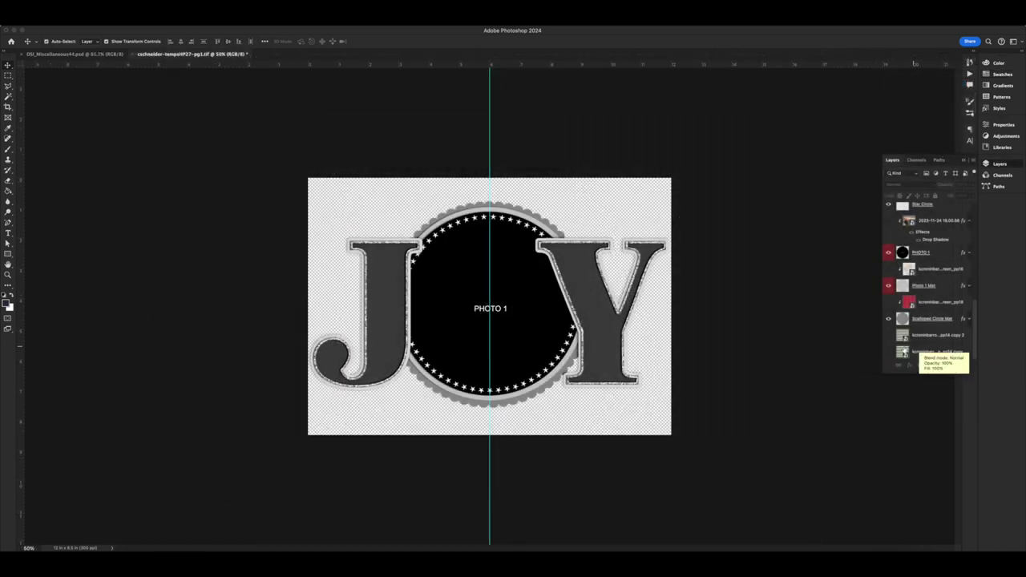
Step: Show the striped background papers, the papers and family photo of the circular frame, and the brown paper on the J's base
left_click_drag(889, 351, 888, 336)
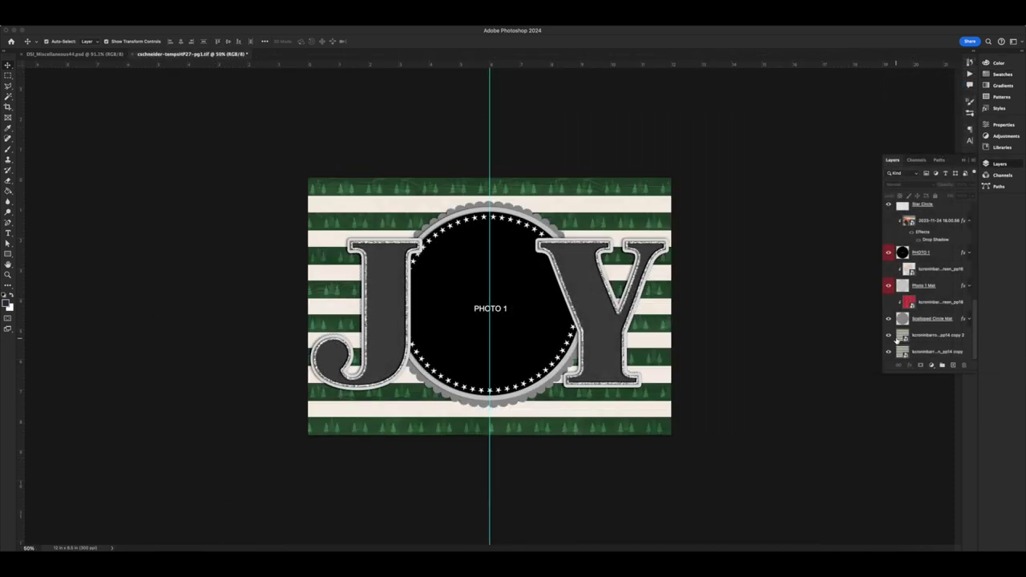
left_click(889, 303)
scroll(890, 274, "up", 3)
left_click(889, 279)
scroll(888, 281, "up", 4)
left_click(888, 279)
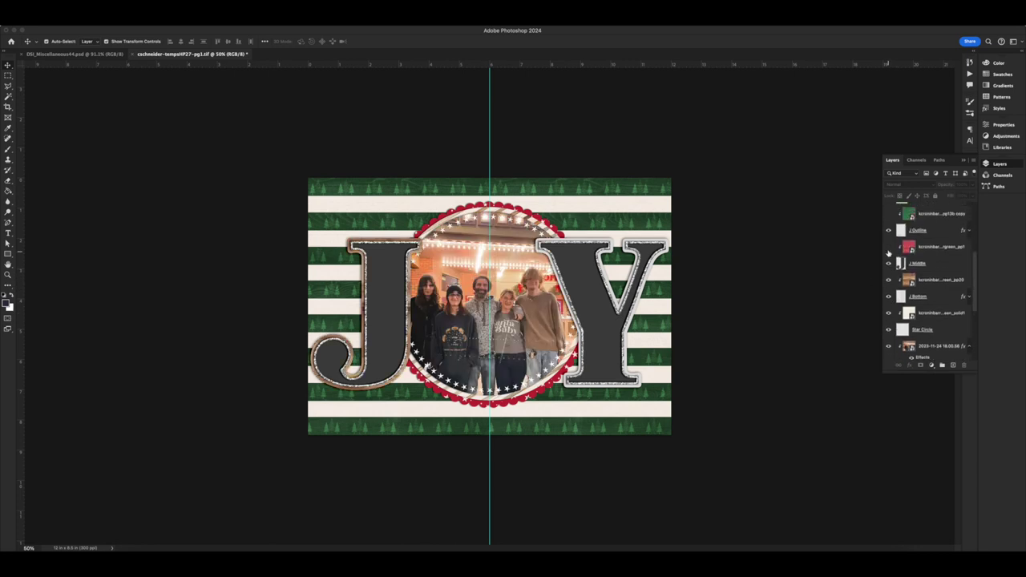
Step: Show the remaining papers clipped to the J and Y layers, plus the Christmas title
left_click(888, 246)
left_click(888, 213)
scroll(890, 272, "up", 5)
left_click(888, 268)
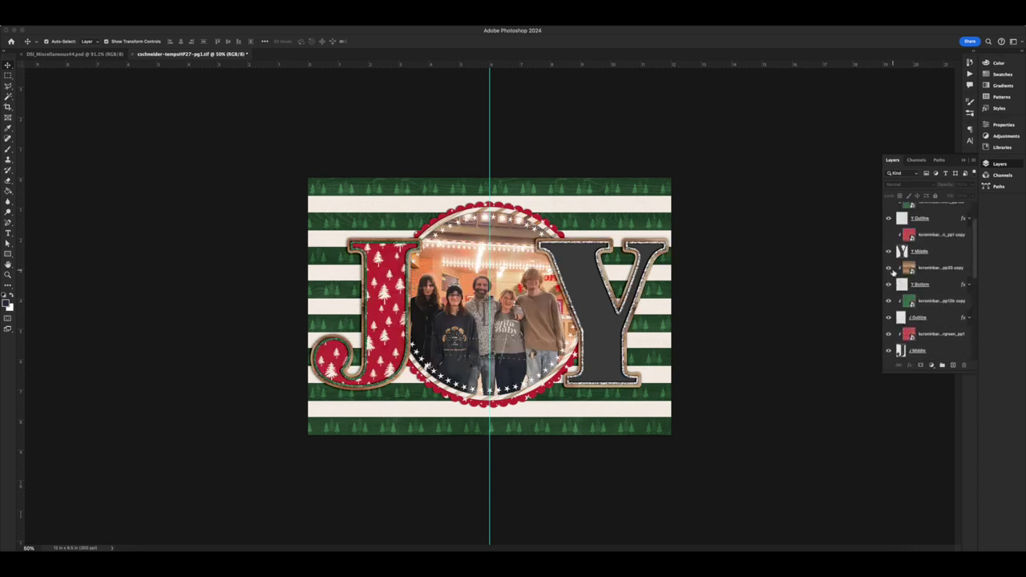
scroll(890, 274, "up", 2)
left_click(888, 275)
left_click(888, 242)
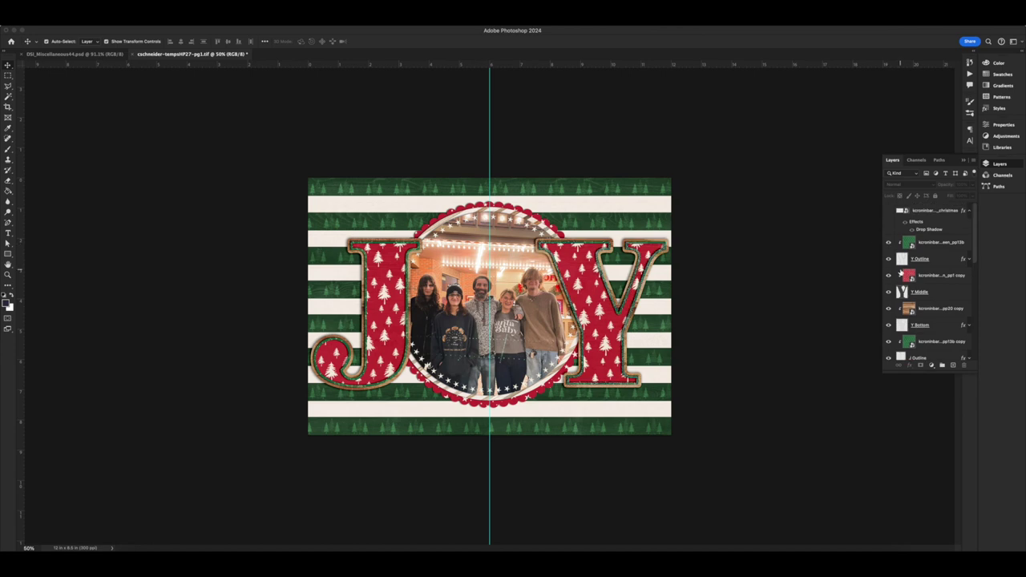
left_click(889, 211)
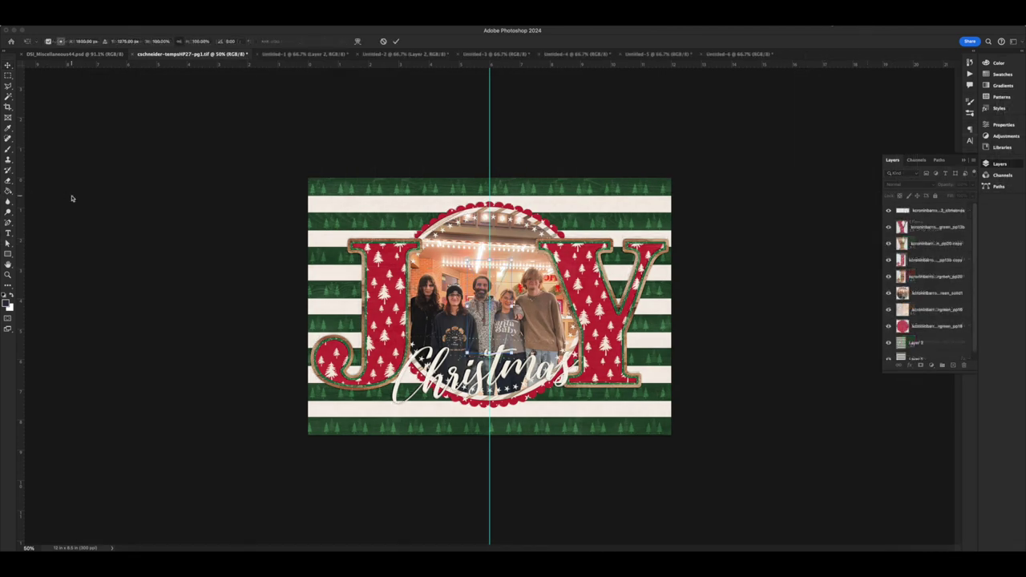
Step: Place the evergreen number graphics and arrange them, with a duplicated 2, as 2023 across the photo
key("Return")
key("Return")
key("Return")
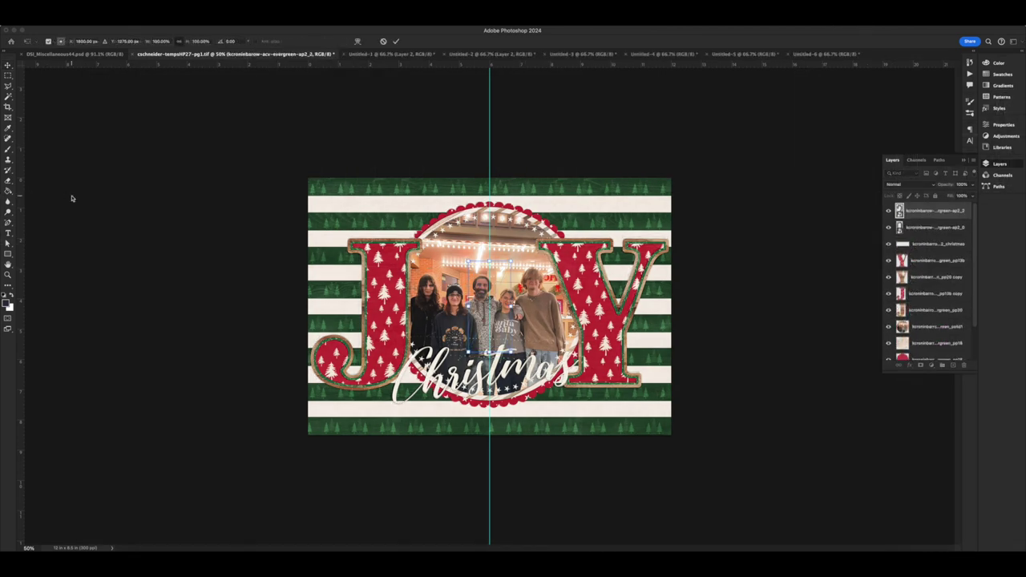
left_click_drag(505, 300, 573, 302)
left_click_drag(505, 304, 582, 305)
left_click_drag(525, 319, 518, 318)
key("shift+Right")
key("shift+Right")
key("shift+Right")
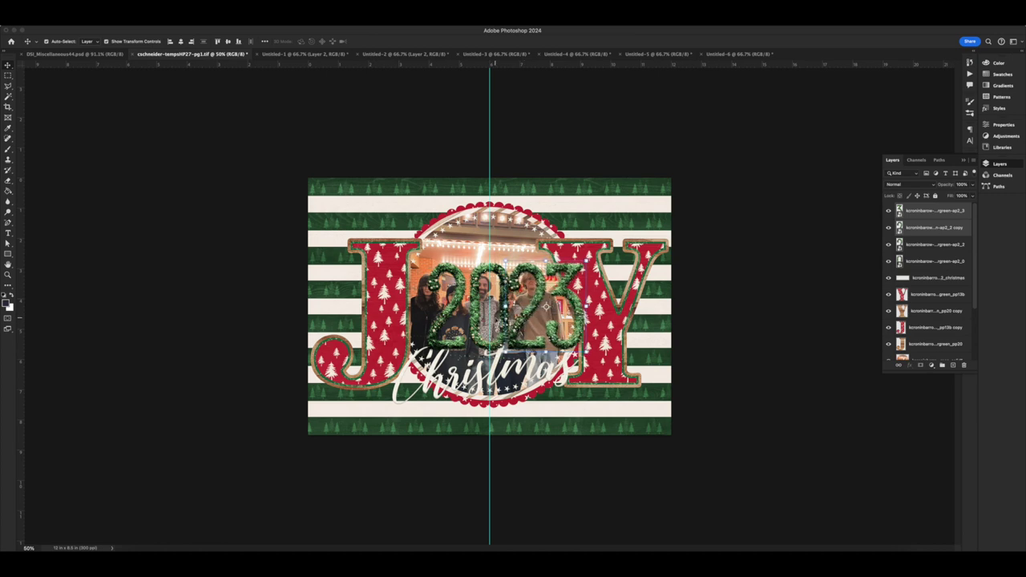
Step: Scale all four 2023 digits down together and move them to the lower edge of the photo circle
left_click(476, 320, "shift")
left_click(452, 319, "shift")
key("super+t")
left_click_drag(589, 261, 552, 280)
left_click_drag(544, 280, 521, 365)
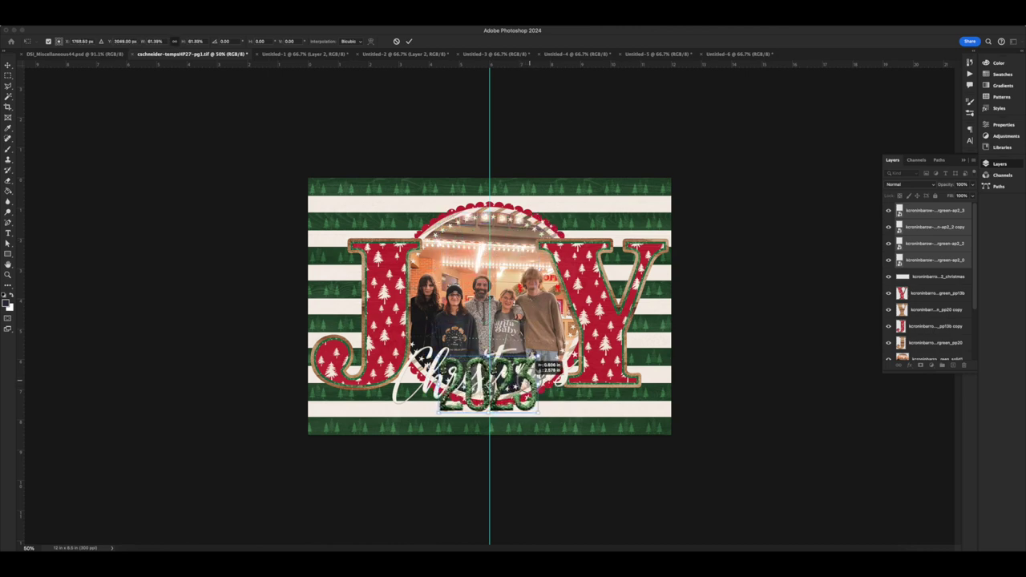
key("Return")
Step: Shift the first 2 and the 0 of the year slightly left
left_click(460, 408)
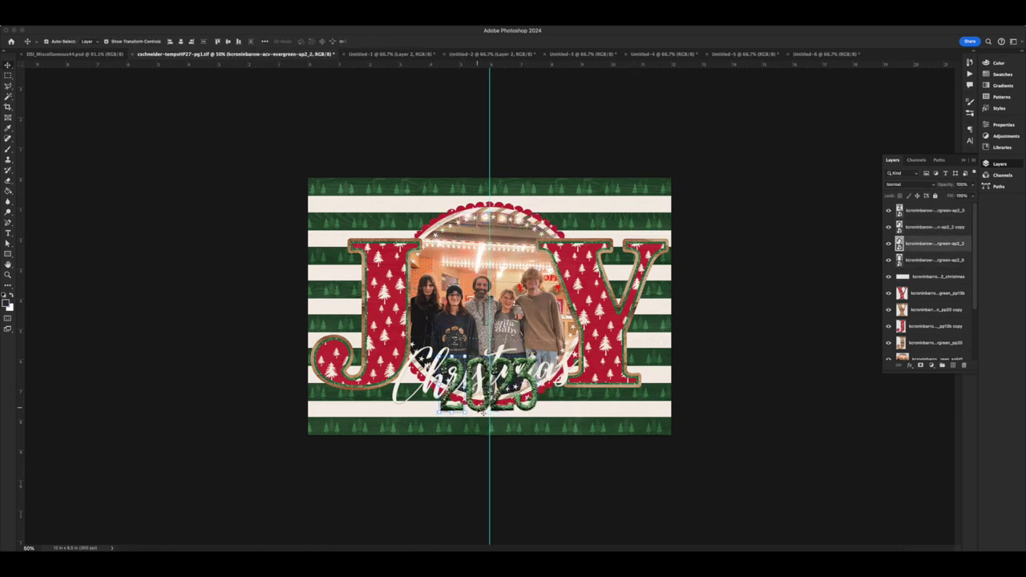
left_click(483, 408, "shift")
left_click_drag(484, 408, 478, 408)
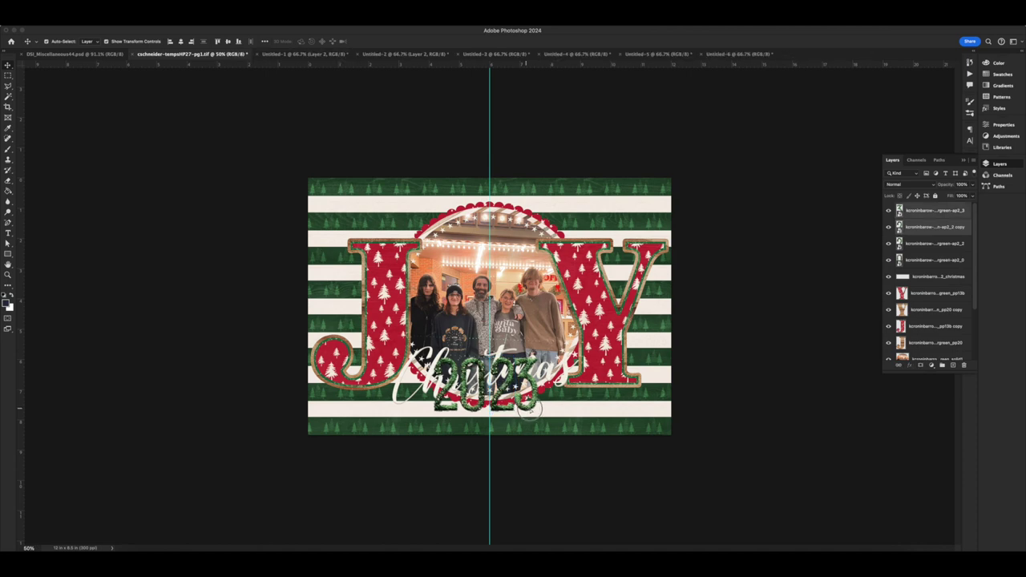
Step: Select all four digits of 2023 and distribute them evenly in the horizontal direction
left_click_drag(548, 458, 438, 405)
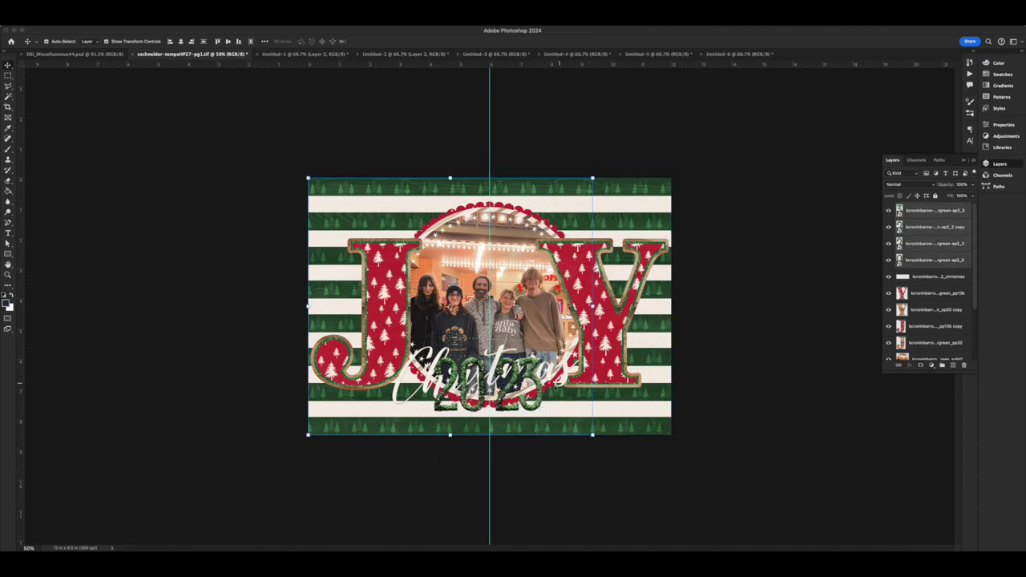
left_click(583, 455)
left_click(452, 408)
left_click(476, 410, "shift")
left_click(509, 410, "shift")
left_click(532, 410, "shift")
left_click(251, 41)
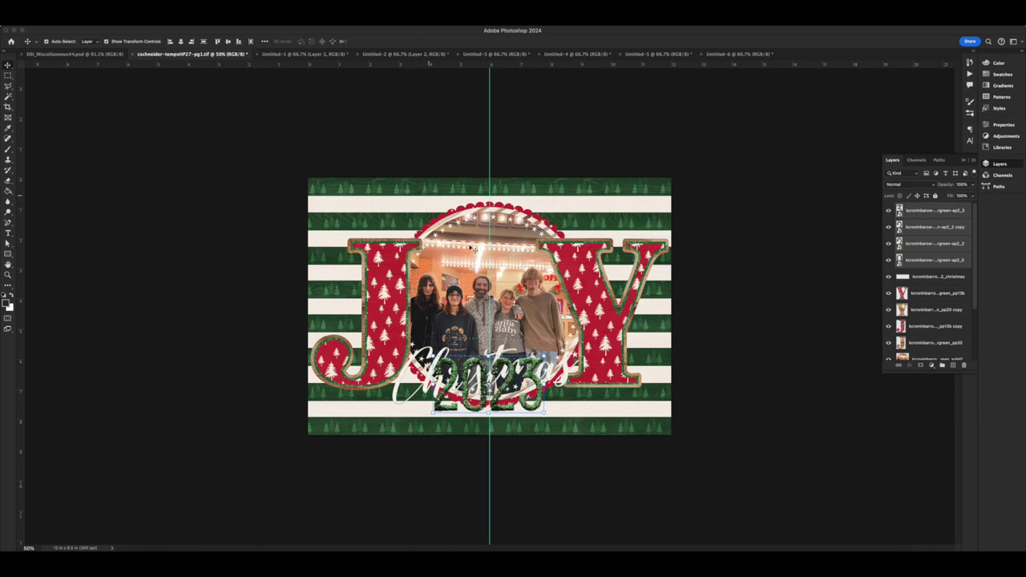
Step: Move the Christmas title to the top of the photo circle and apply a shadow style to it
left_click(999, 108)
left_click_drag(575, 362, 576, 207)
left_click(952, 100)
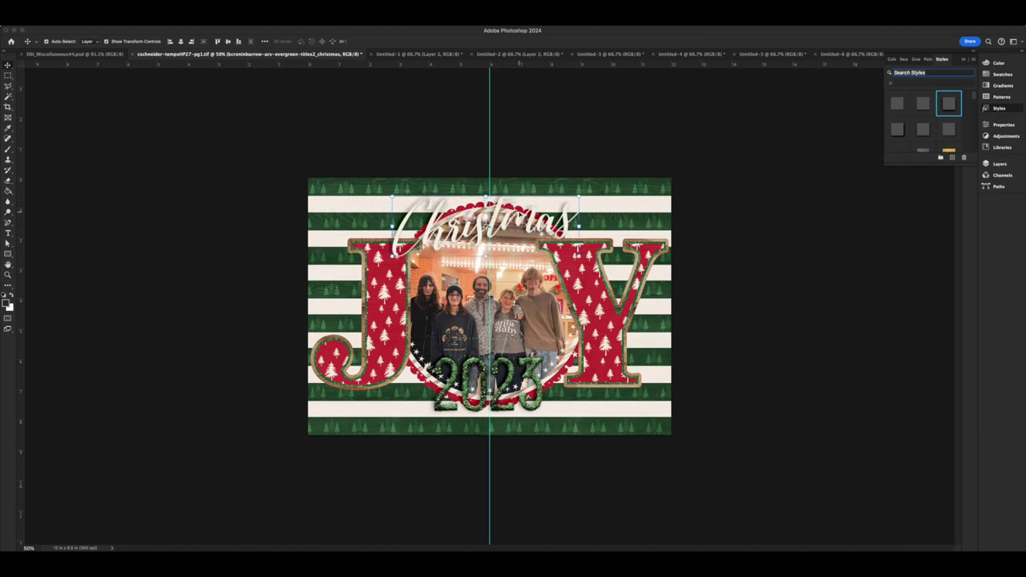
Step: Rotate the Christmas title slightly clockwise and fine-tune its position over the top of the circle
left_click_drag(579, 191, 583, 194)
left_click_drag(512, 221, 518, 205)
left_click_drag(594, 193, 595, 200)
left_click_drag(524, 226, 529, 227)
key("Return")
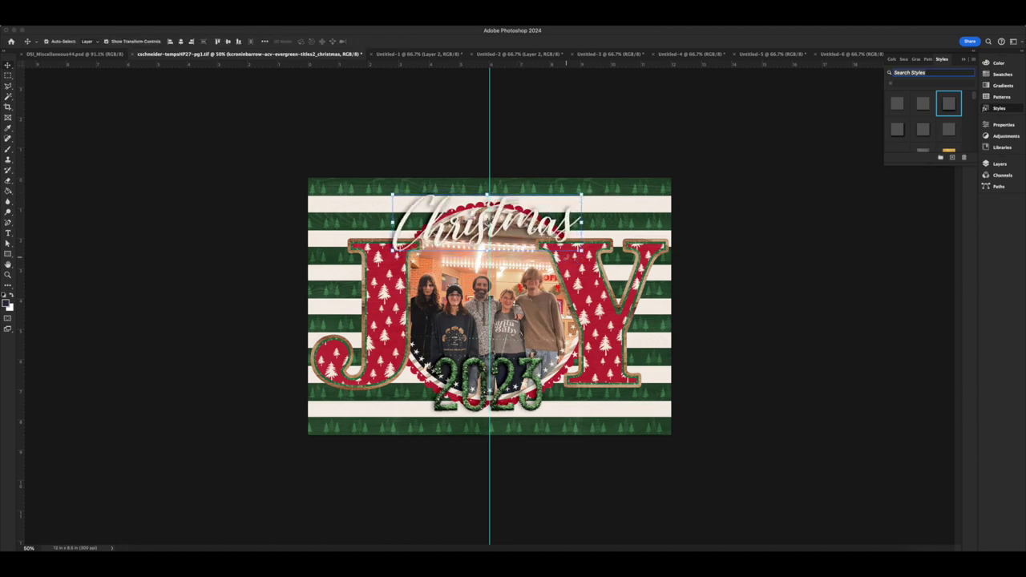
Step: Place kcroninbarrow-acv-evergreen_paint.png from the A Christmas Village - Evergreen folder into the layout
scroll(489, 315, "up", 3)
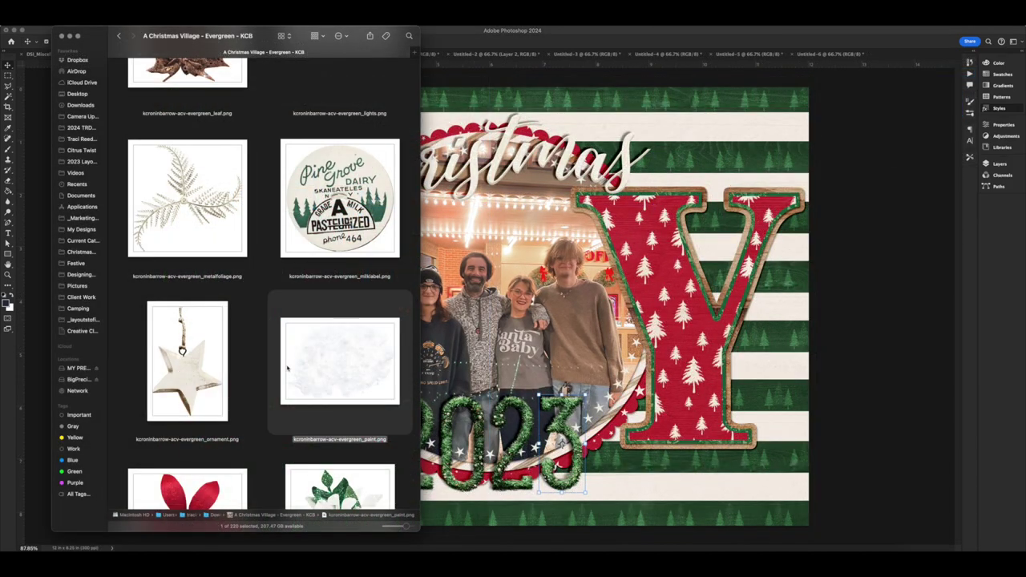
left_click_drag(287, 368, 618, 371)
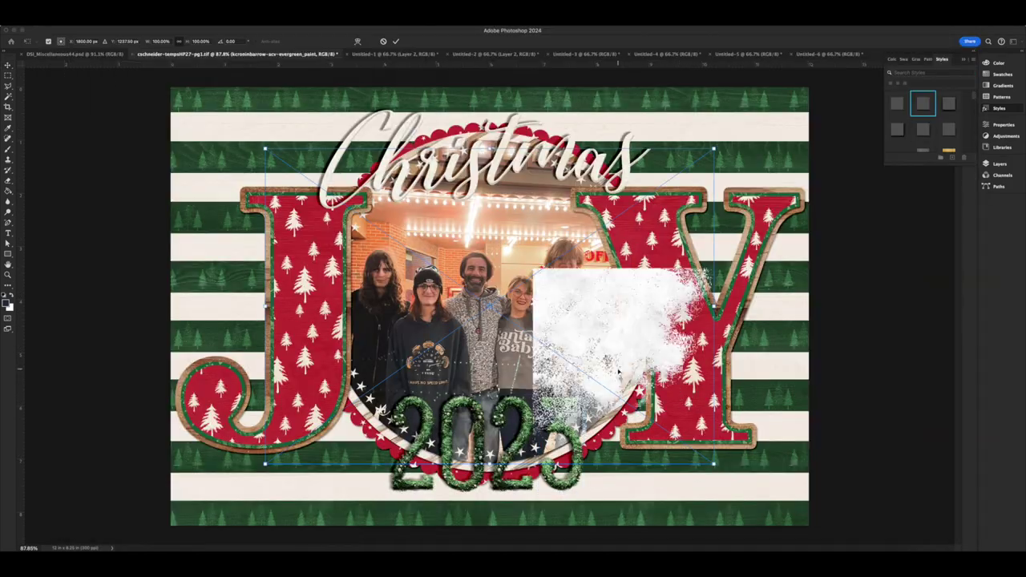
key("Return")
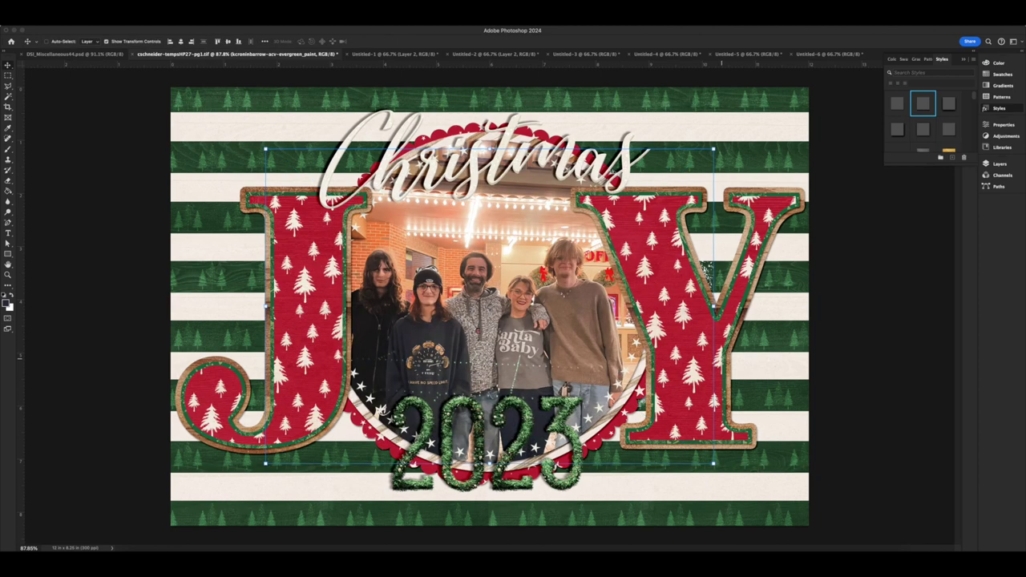
Step: Send the paint splatter behind the JOY artwork and position copies of it around the J and the Y
key("super+[")
left_click(353, 441)
left_click(357, 443)
left_click_drag(362, 446, 342, 425)
mouse_move(400, 329)
left_mouse_down()
mouse_move(517, 339)
mouse_move(505, 356)
left_mouse_up()
Step: Place the brown snowflake_2 graphic from the A Christmas Village - Evergreen folder over the J and bring it to the front
left_click(143, 550)
scroll(242, 446, "down", 5)
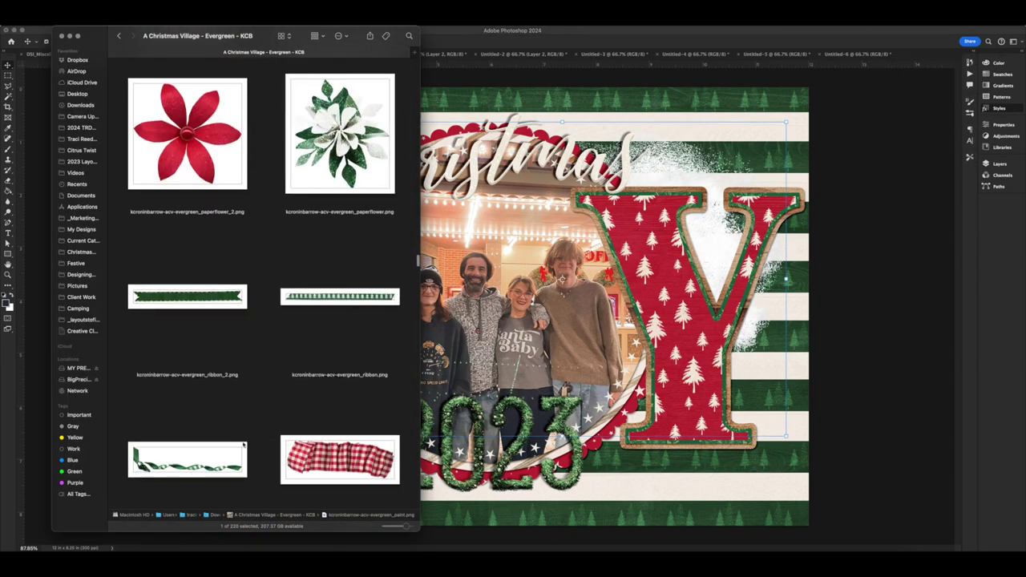
scroll(244, 443, "down", 10)
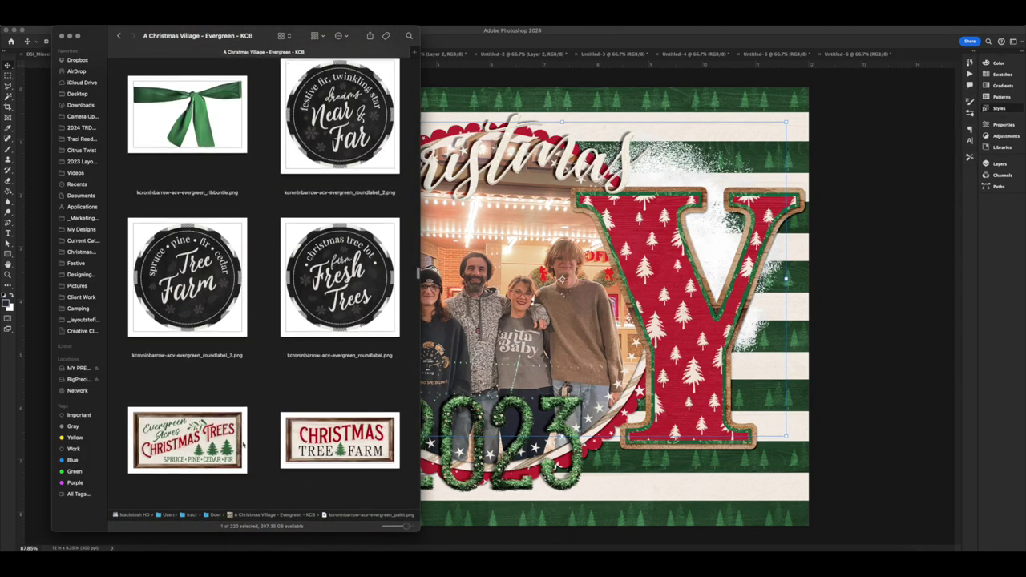
scroll(244, 443, "down", 3)
scroll(239, 447, "down", 2)
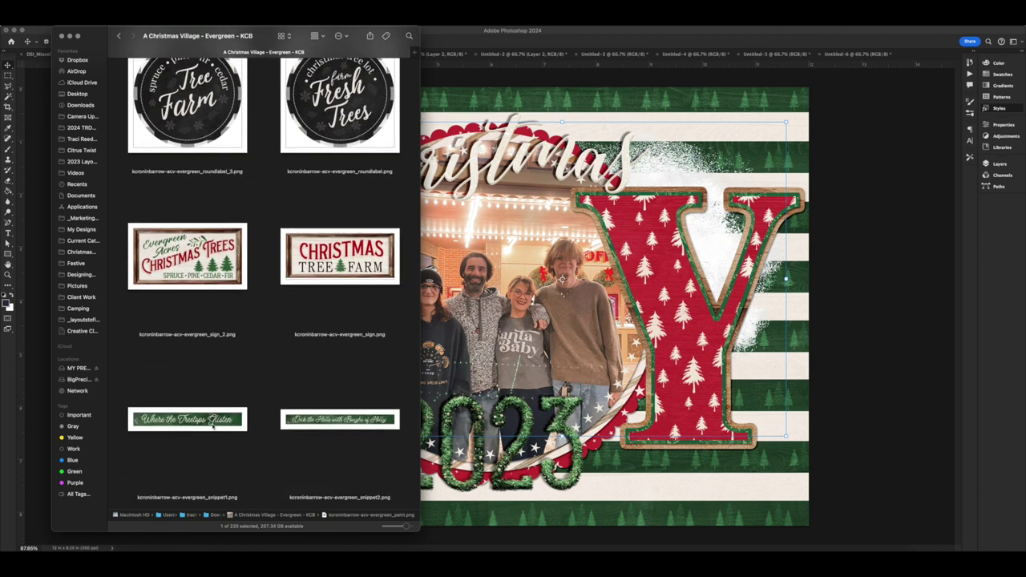
scroll(213, 427, "down", 15)
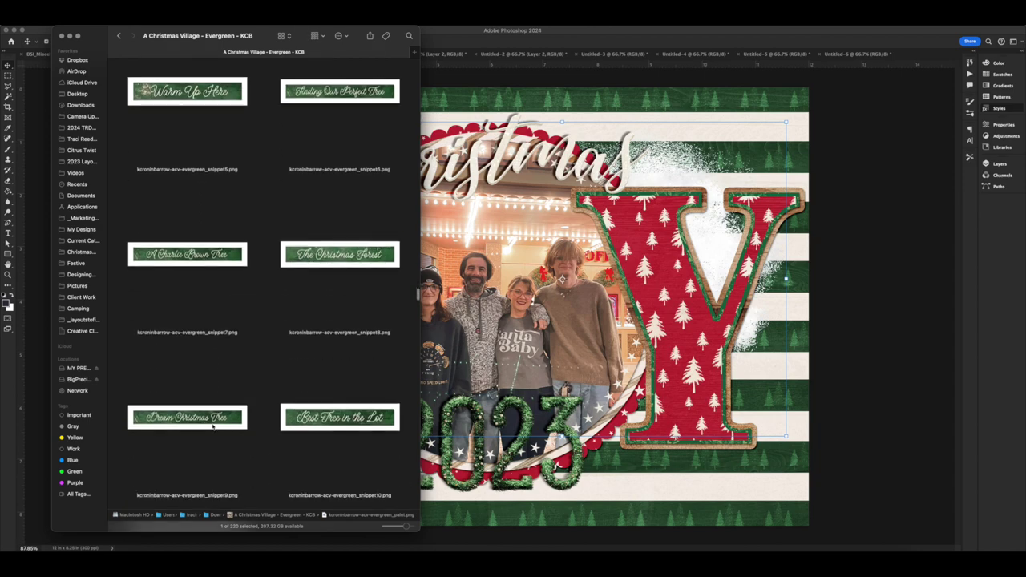
left_click(319, 293)
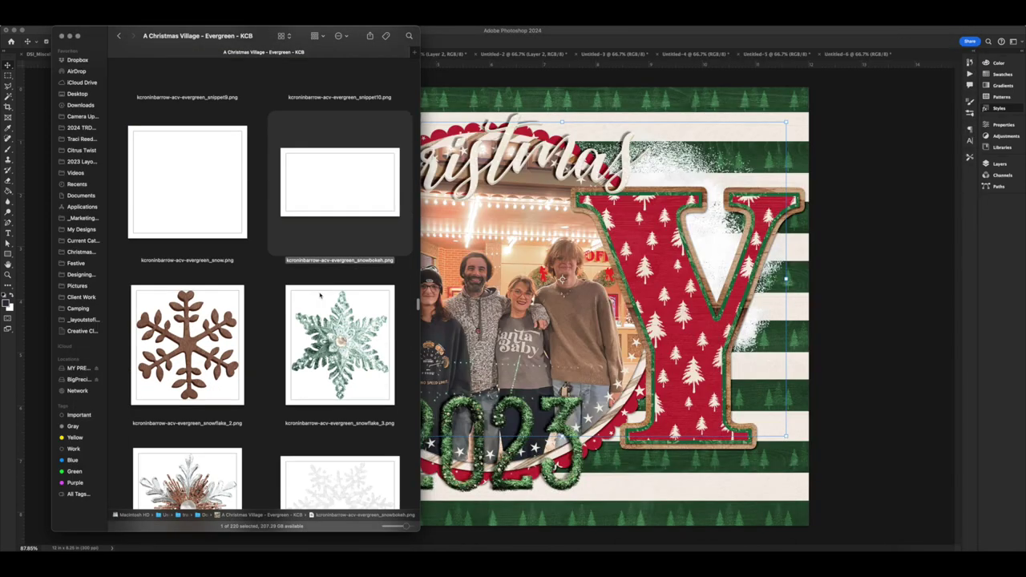
scroll(264, 321, "down", 1)
left_click_drag(186, 229, 300, 326)
key("Return")
key("super+shift+bracketright")
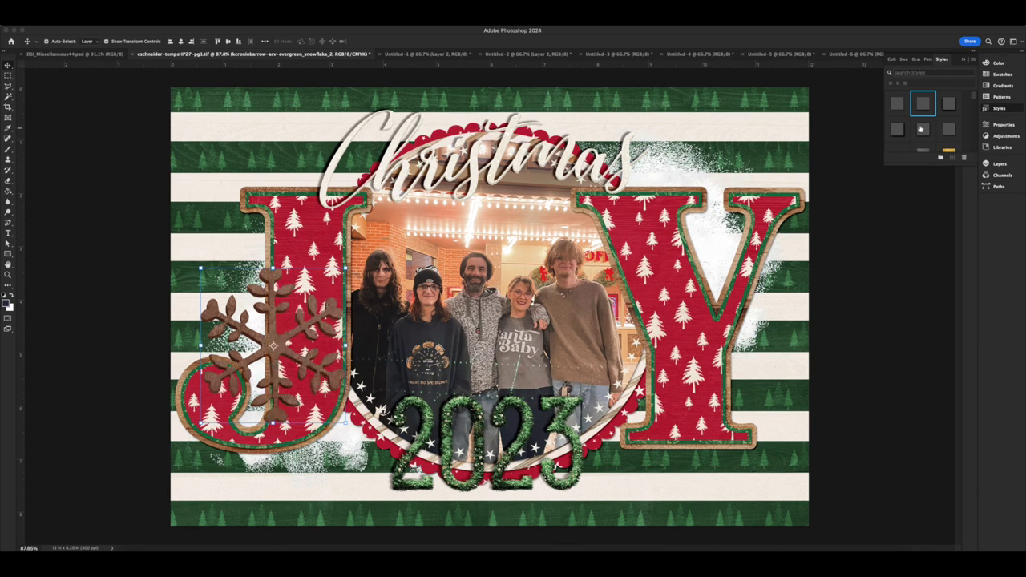
Step: Shrink the brown snowflake, move it from the J to the inner edge of the Y's stem and rotate it
left_click_drag(345, 268, 291, 326)
left_click_drag(272, 362, 667, 391)
left_click_drag(686, 356, 664, 379)
left_click_drag(674, 375, 751, 322)
key("Return")
Step: Place the white snowflake_5 graphic from the A Christmas Village - Evergreen folder at a reduced size over the Y
left_click(142, 553)
left_click_drag(338, 388, 554, 321)
left_click_drag(576, 233, 517, 282)
left_click_drag(457, 337, 710, 367)
key("Return")
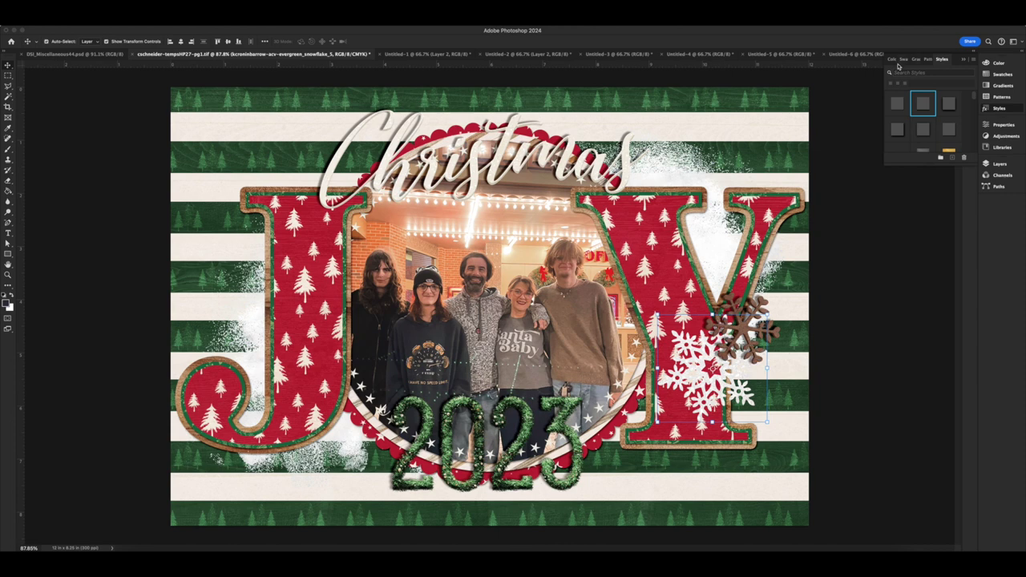
Step: Give the white snowflake a drop shadow, centre it behind the brown one on the Y and rotate it slightly
scroll(909, 125, "down", 1)
left_click_drag(707, 381, 734, 344)
mouse_move(805, 291)
left_mouse_down()
mouse_move(808, 279)
mouse_move(813, 309)
left_mouse_up()
key("Return")
Step: Copy the snowflake pair to the J's upper stem with a slight rotation and resize, and move the Y's pair lower
left_click_drag(771, 345, 274, 289)
left_click(768, 332, "shift")
left_click_drag(314, 225, 291, 210)
left_click_drag(255, 285, 283, 258)
key("Return")
left_click_drag(322, 214, 307, 201)
left_click_drag(280, 248, 280, 253)
key("Return")
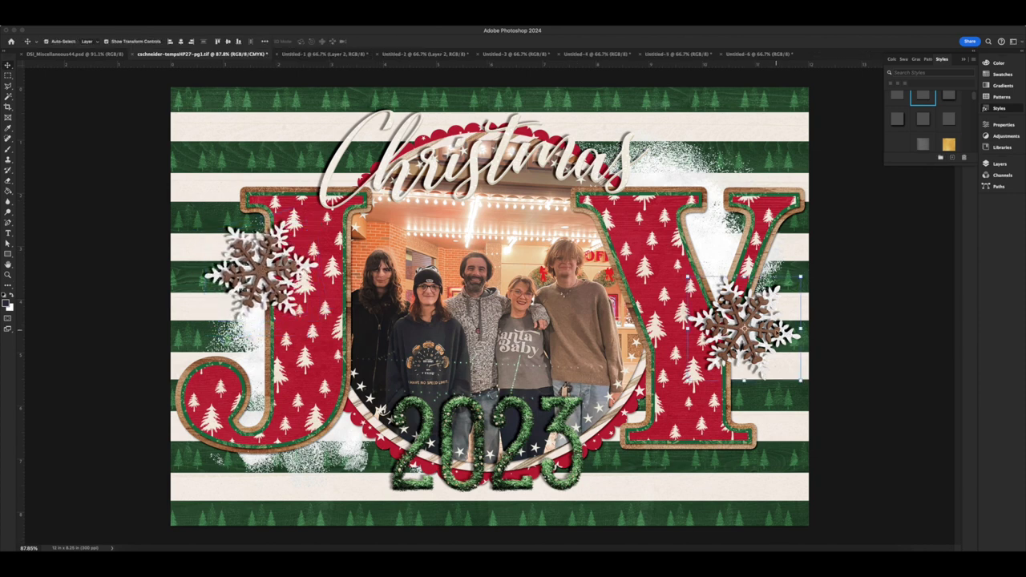
left_click_drag(780, 309, 780, 351)
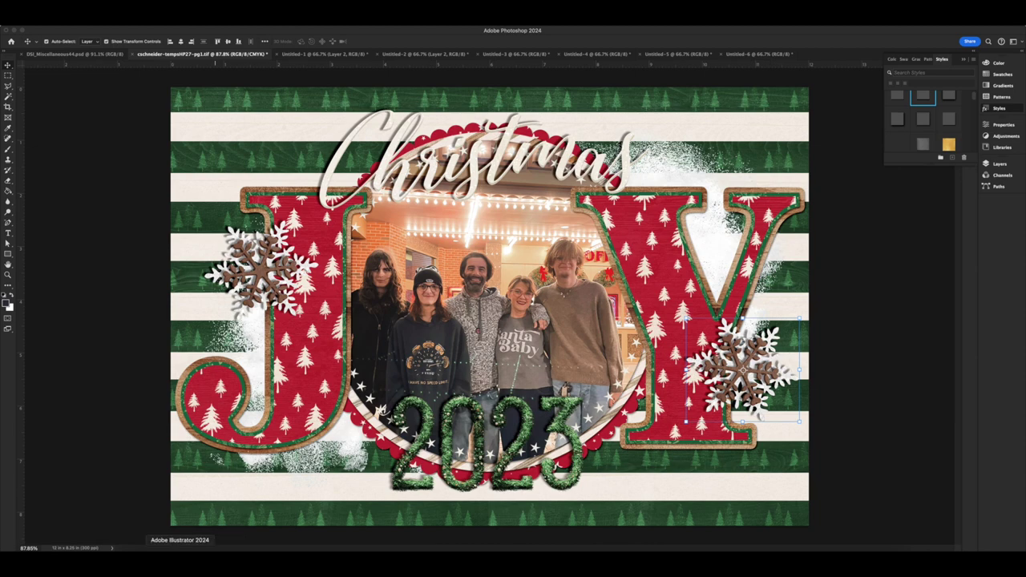
Step: Place kcroninbarrow-acv-evergreen_sparkles.png around the lower part of the J and apply a drop shadow style to it
left_click(153, 562)
left_click_drag(187, 381, 373, 443)
scroll(223, 387, "down", 8)
scroll(222, 387, "down", 1)
key("Return")
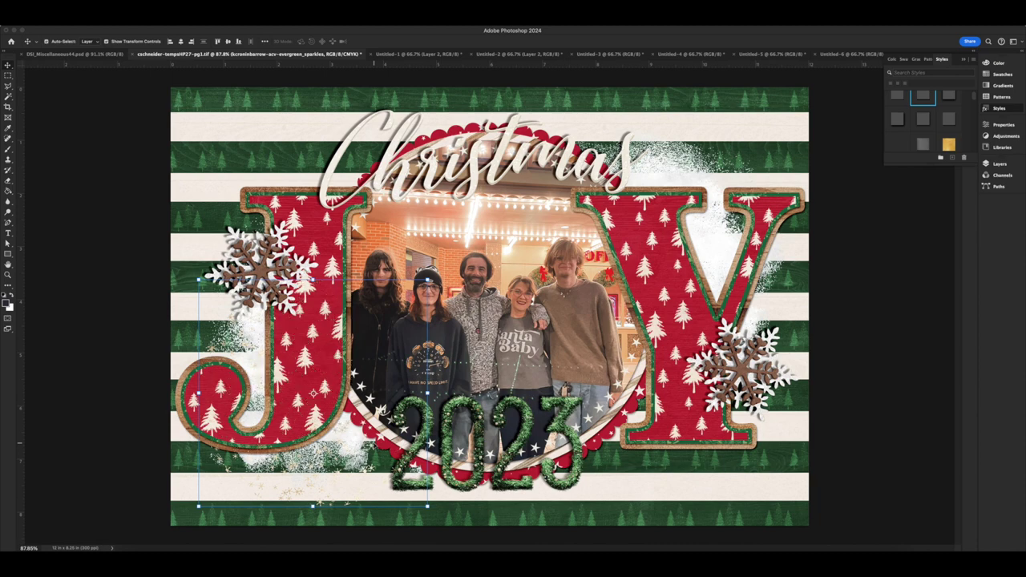
left_click(899, 98)
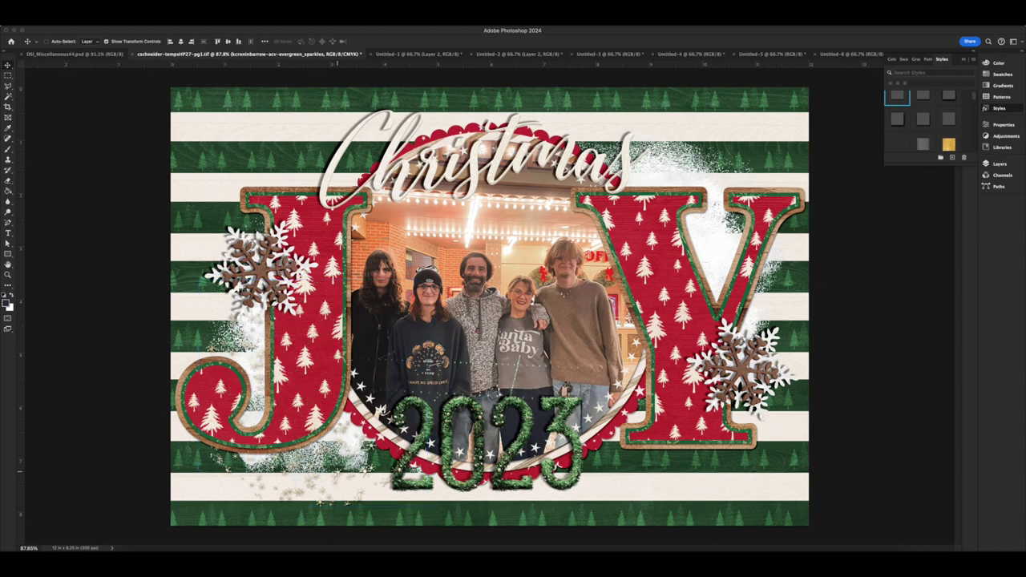
Step: Duplicate the sparkles and position the copy around the upper part of the Y
left_click_drag(612, 310, 659, 315)
scroll(659, 315, "up", 3)
scroll(659, 315, "down", 3)
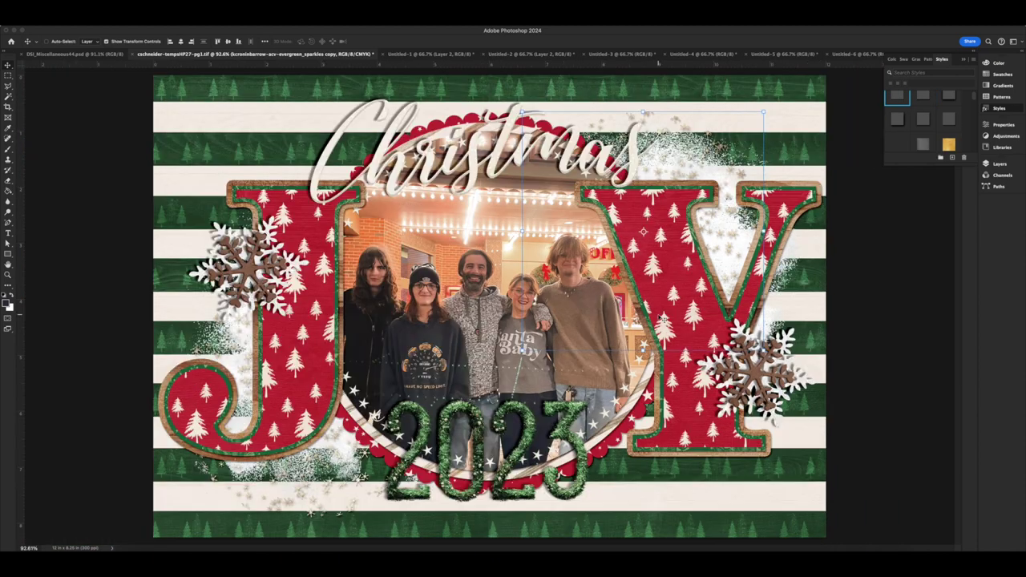
left_click_drag(732, 243, 744, 245)
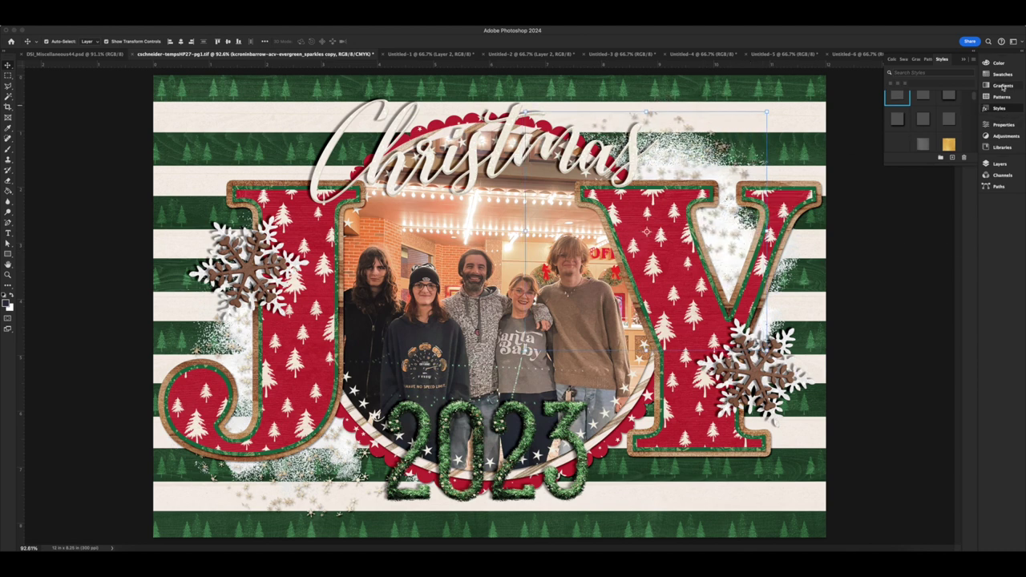
Step: Raise both sparkles layers above the red circle, clear their drop shadows and fine-tune their positions
left_click(995, 165)
scroll(951, 232, "down", 5)
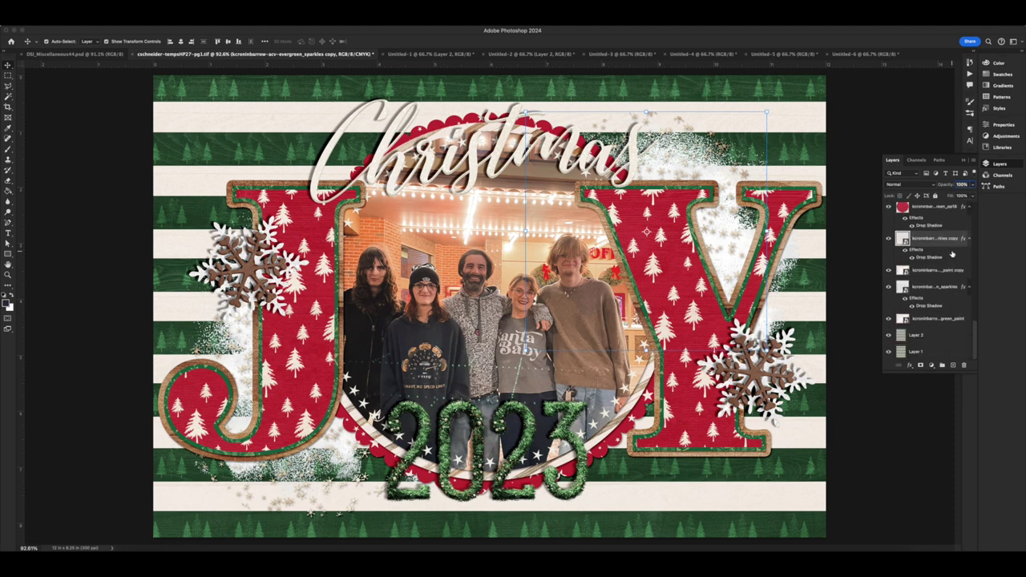
left_click(945, 289, "super")
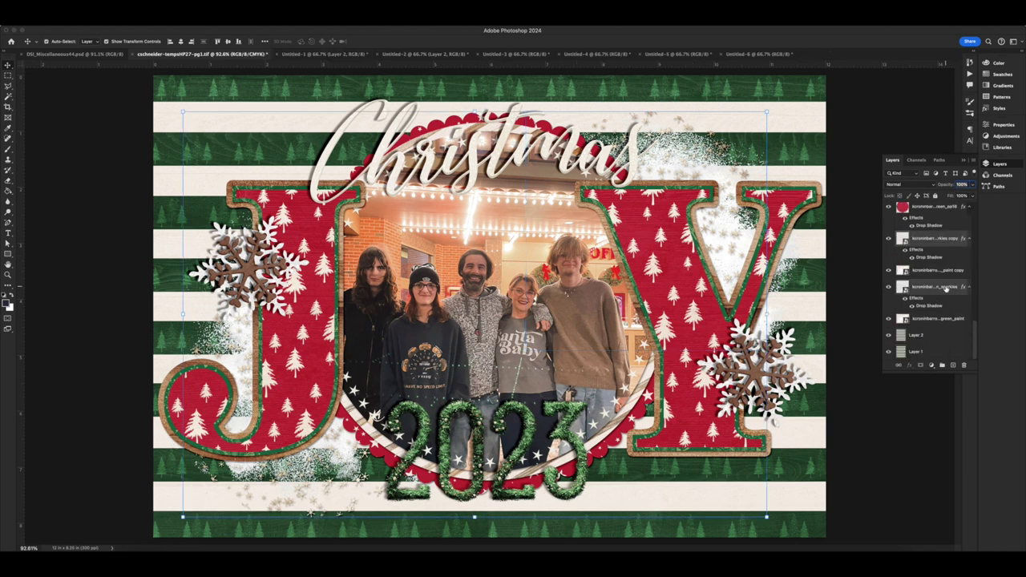
key("super+]")
right_click(940, 241)
left_click(962, 395)
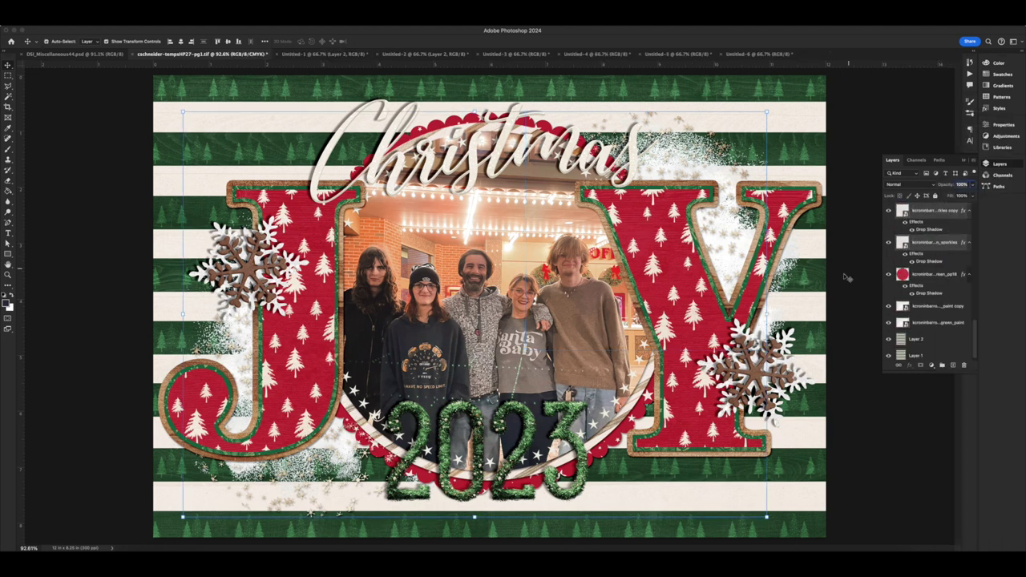
mouse_move(749, 238)
left_mouse_down()
mouse_move(721, 235)
mouse_move(739, 228)
mouse_move(758, 248)
left_mouse_up()
left_click_drag(582, 301, 450, 295)
Step: Try 50% opacity on the white paint splatters around the J and the Y, and delete both splatters
left_click(292, 515)
left_click(395, 331)
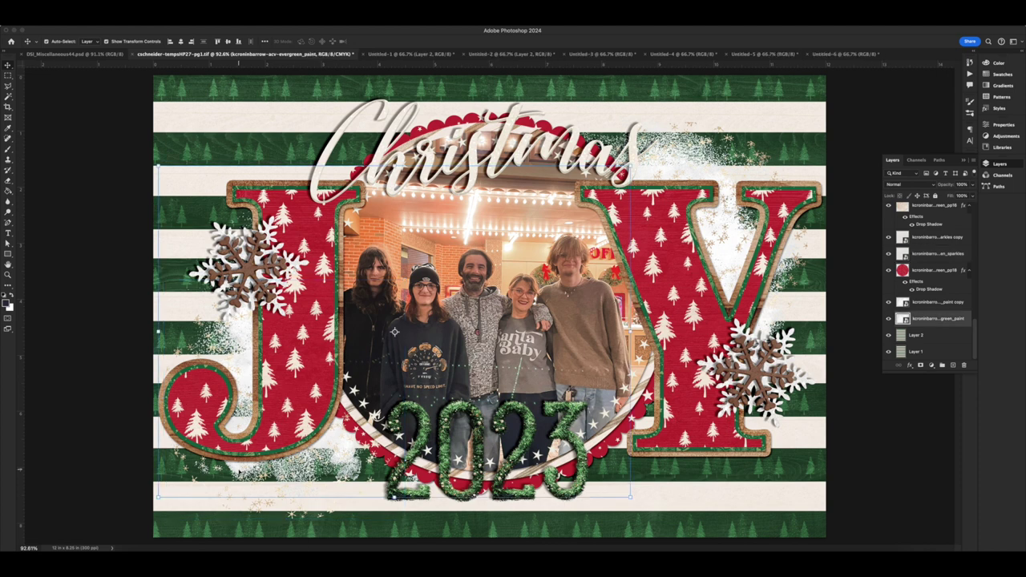
left_click(692, 153)
key("5")
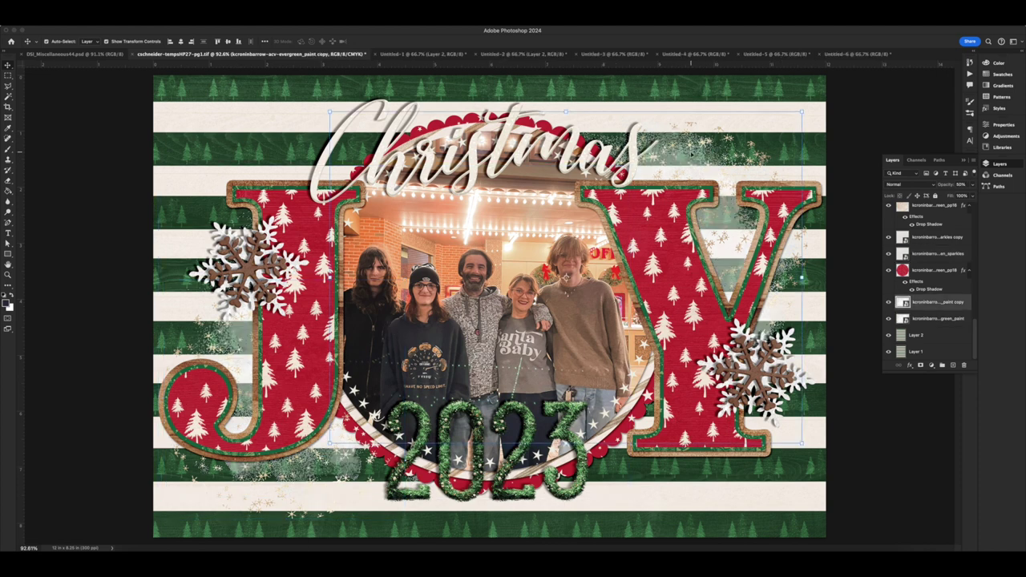
key("Delete")
key("Delete")
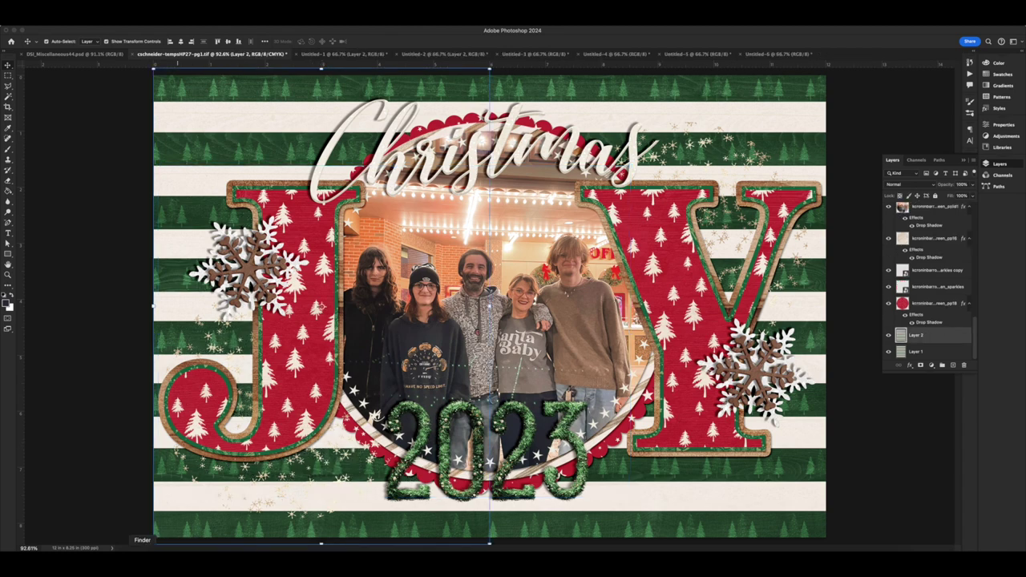
Step: Place kcroninbarrow-acv-evergreen_tree_2.png from the A Christmas Village - Evergreen folder over the J and bring it to the front
left_click(142, 559)
scroll(276, 304, "down", 6)
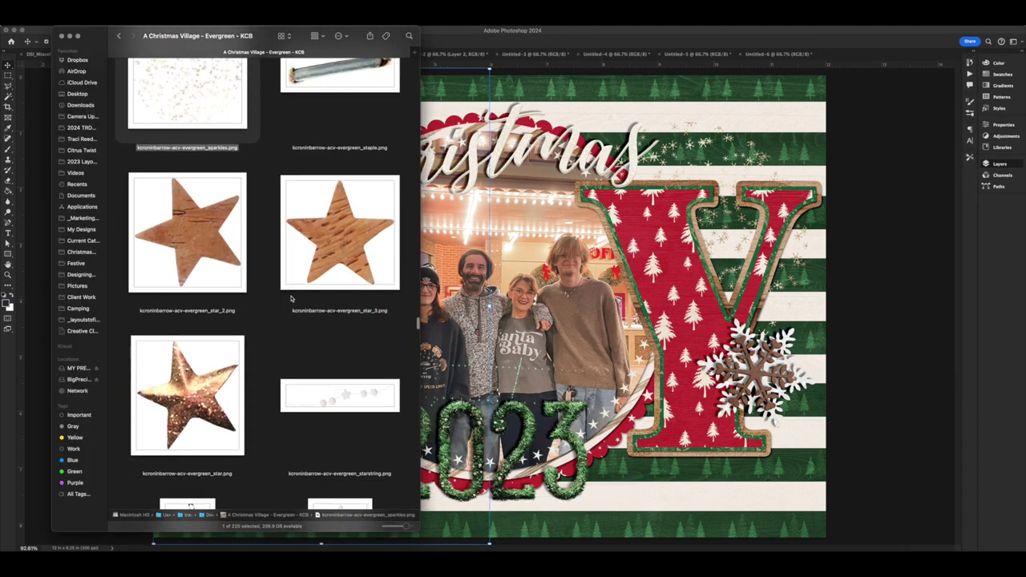
scroll(291, 299, "down", 2)
scroll(292, 298, "down", 4)
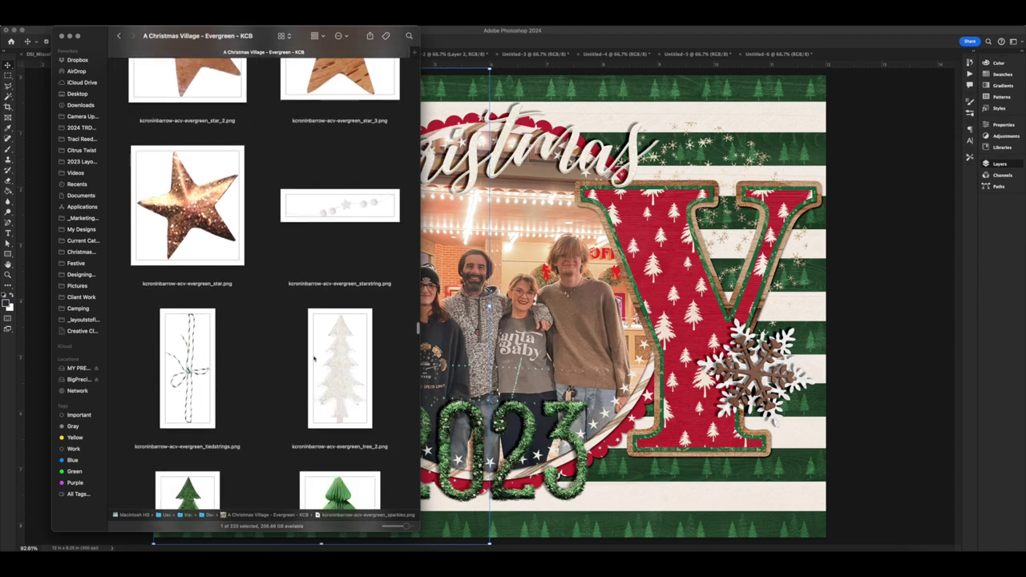
left_click_drag(315, 359, 537, 289)
left_click_drag(523, 284, 311, 278)
key("Return")
key("super+shift+]")
Step: Shrink the white tree, position it just before the first digit of 2023 and send it behind the numbers and title
left_click_drag(349, 151, 362, 294)
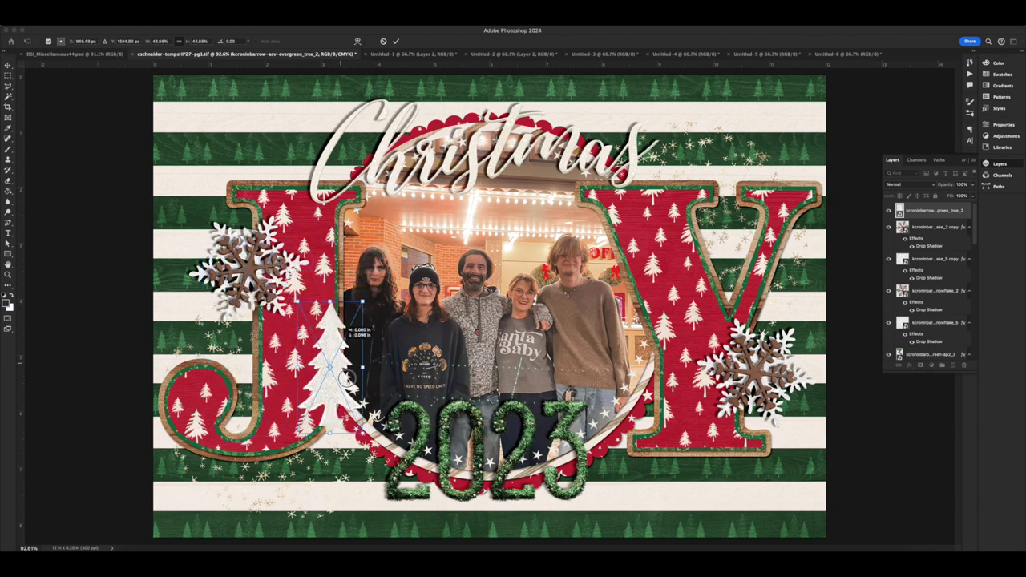
left_click_drag(343, 369, 376, 444)
left_click_drag(366, 371, 371, 401)
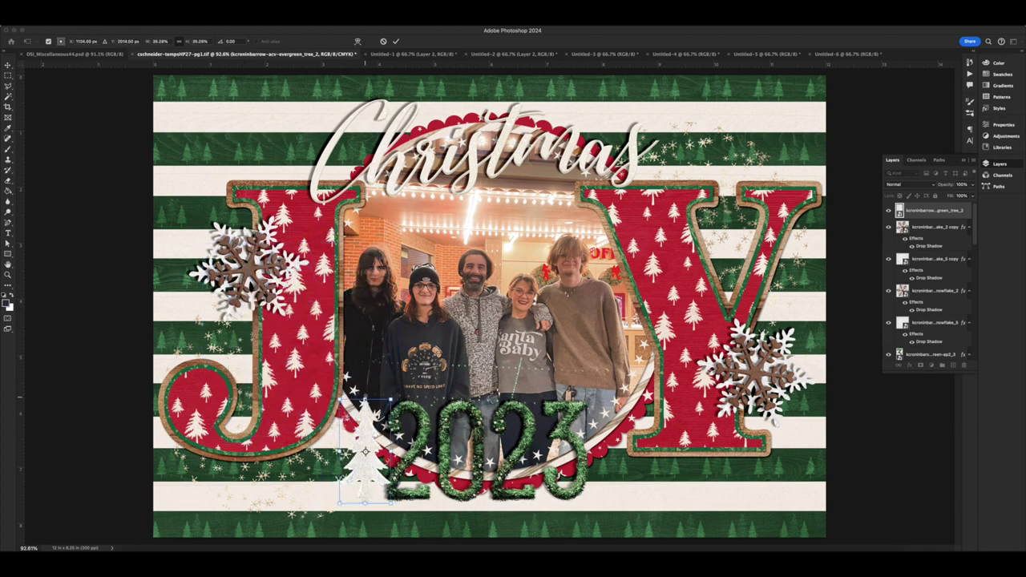
key("Return")
key("super+[")
key("super+[")
left_click_drag(361, 474, 368, 474)
key("super+[")
key("super+[")
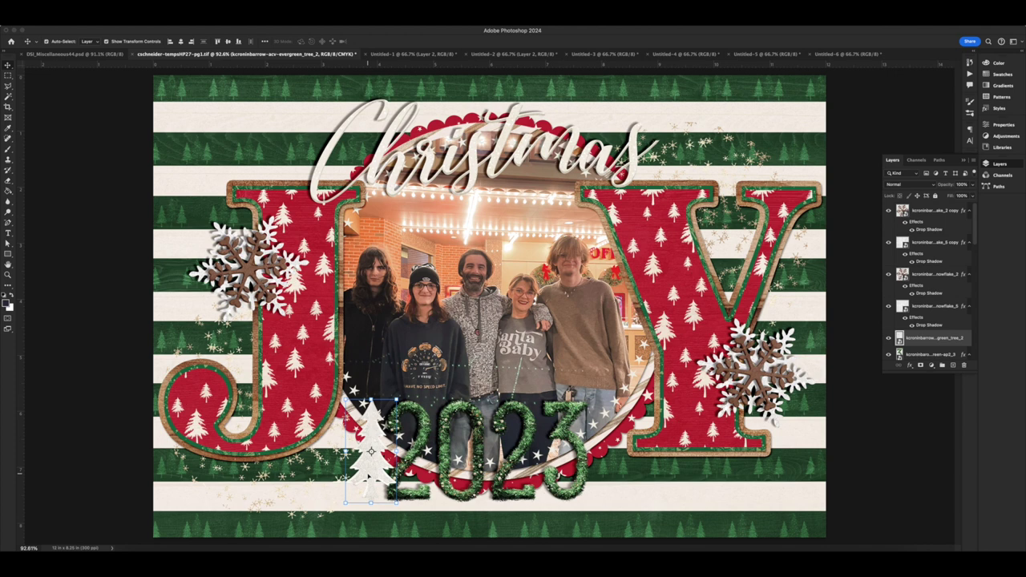
key("ctrl+bracketleft")
key("ctrl+bracketleft")
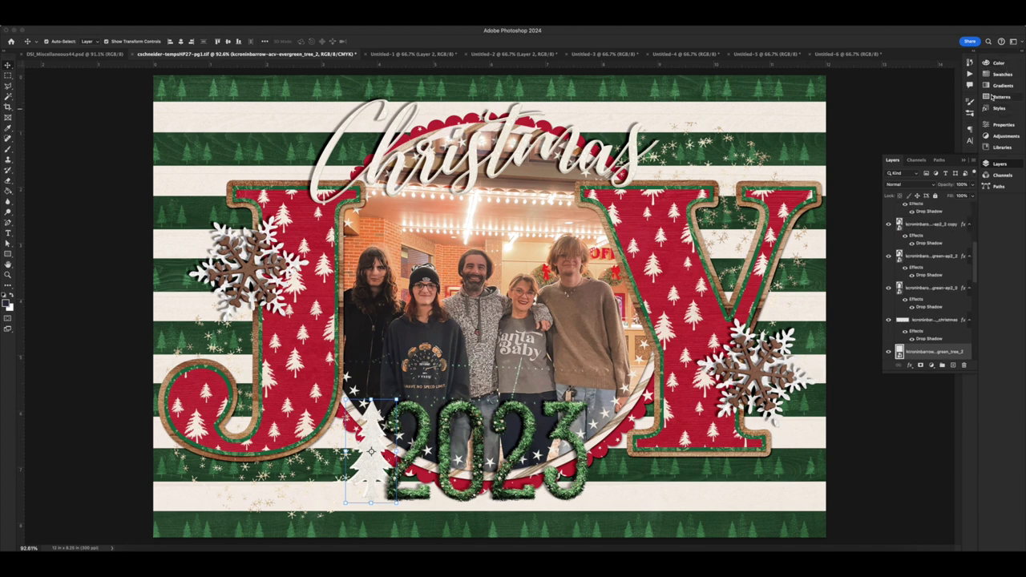
Step: Duplicate the white tree to the other end of 2023 and send it further back in the layer order
left_click_drag(371, 452, 603, 451)
key("ctrl+bracketleft")
key("ctrl+bracketleft")
key("ctrl+bracketleft")
key("ctrl+bracketleft")
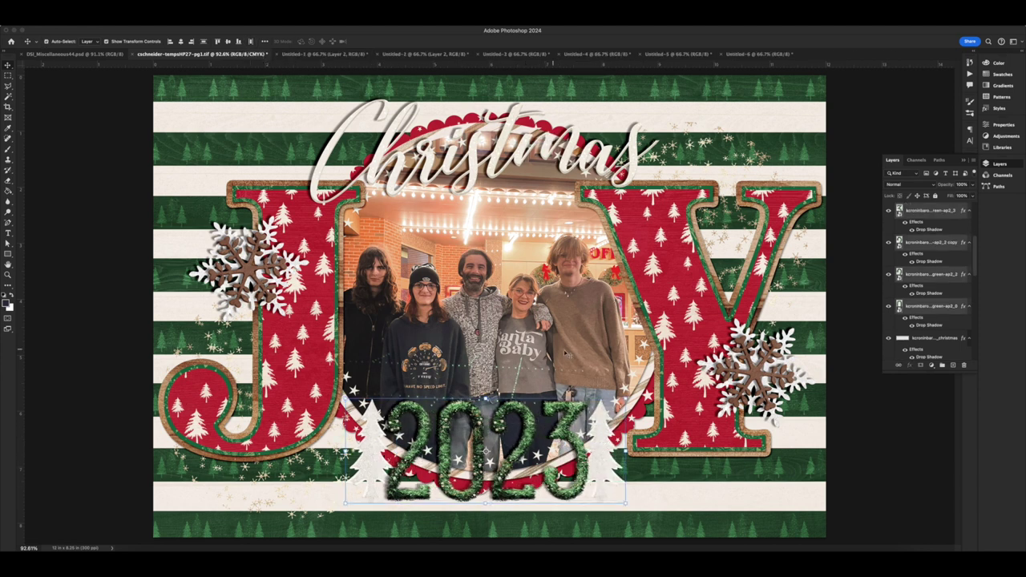
Step: Nudge the first white tree closer to 2023 and apply a drop shadow style to both trees
left_click(665, 472)
left_click(606, 472)
left_click_drag(373, 471, 381, 470)
left_click(606, 470, "shift")
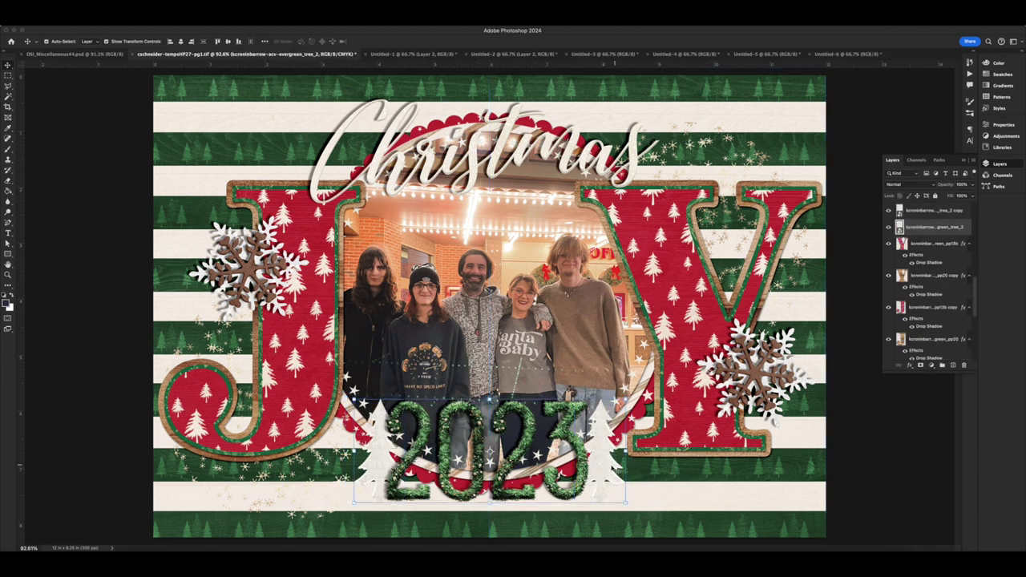
left_click(1003, 96)
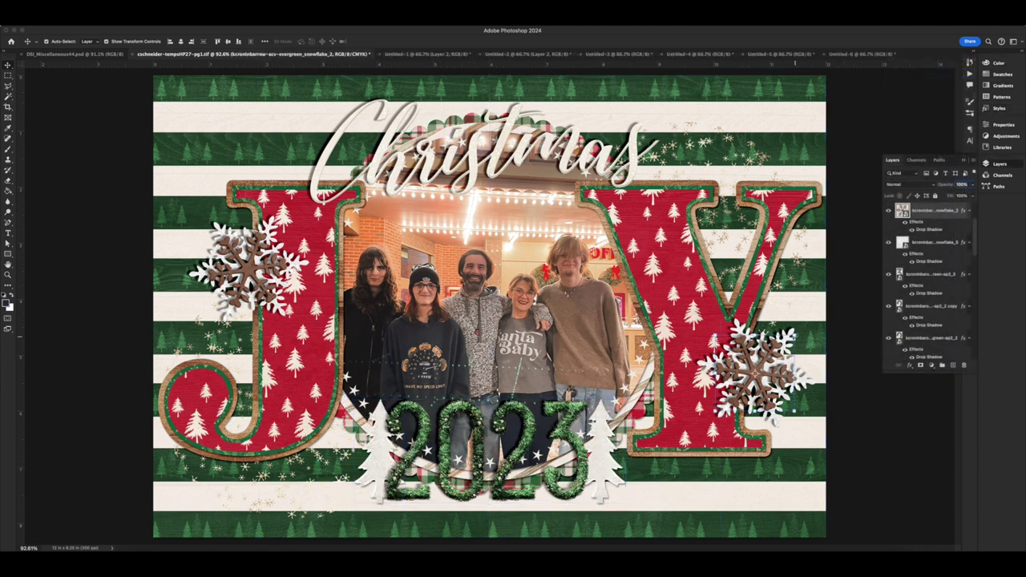
Step: Scale the brown snowflake on the Y down to about 38% width and height
key("ctrl+t")
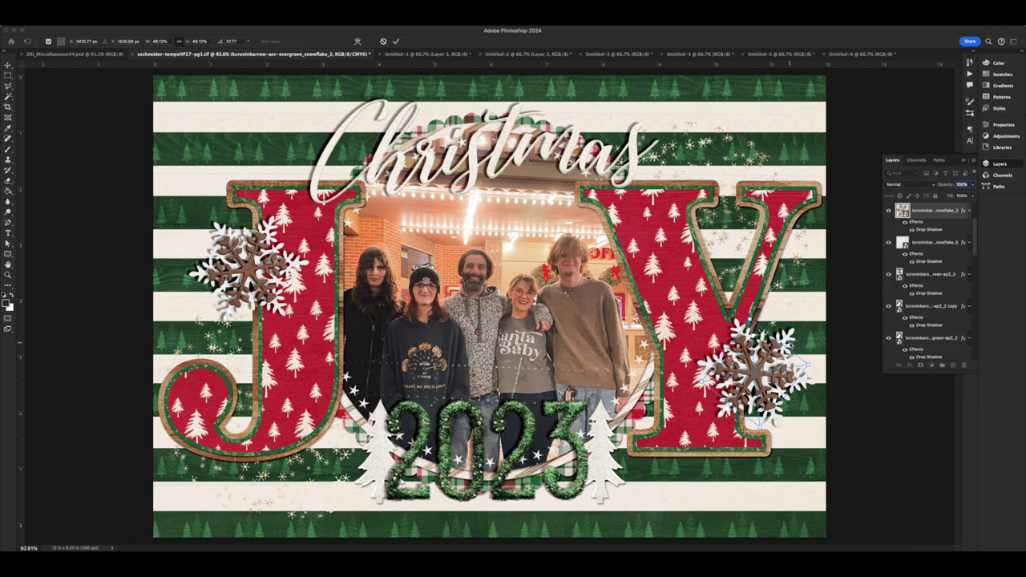
left_click_drag(756, 314, 751, 322)
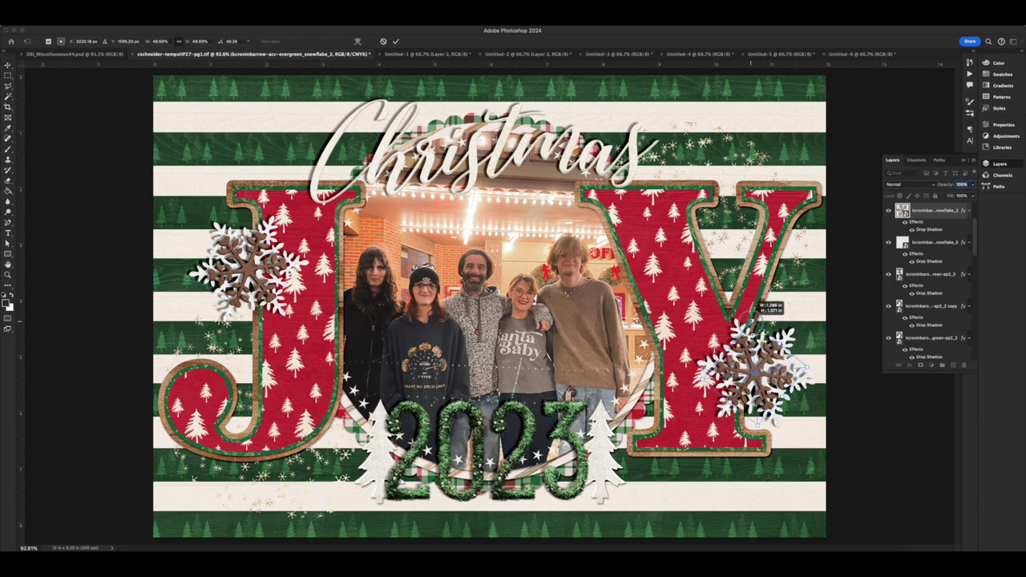
key("Return")
key("ctrl+t")
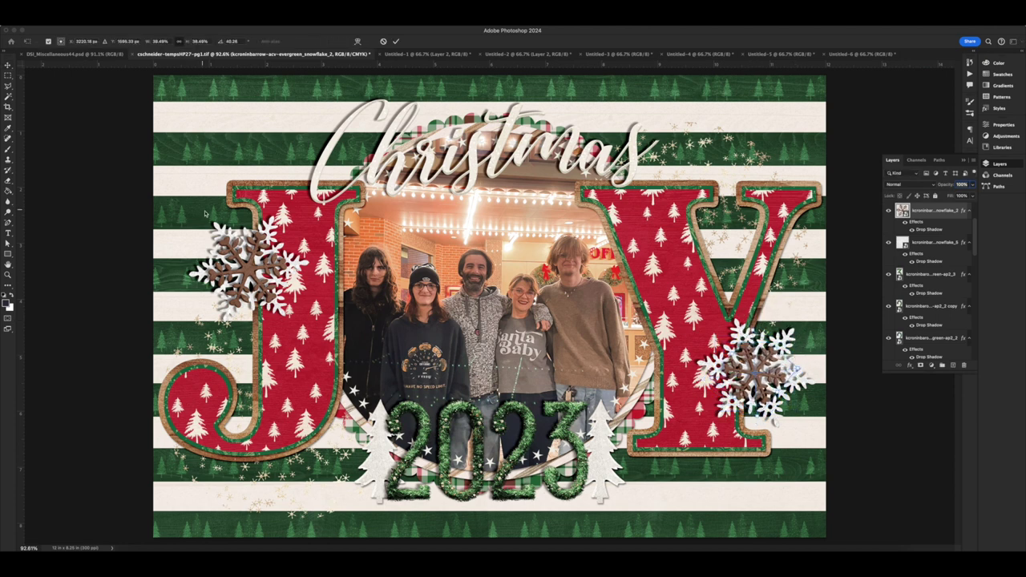
key("Return")
Step: Scale the brown snowflake on the J to 38.4% width and height
left_click(256, 245)
key("ctrl+t")
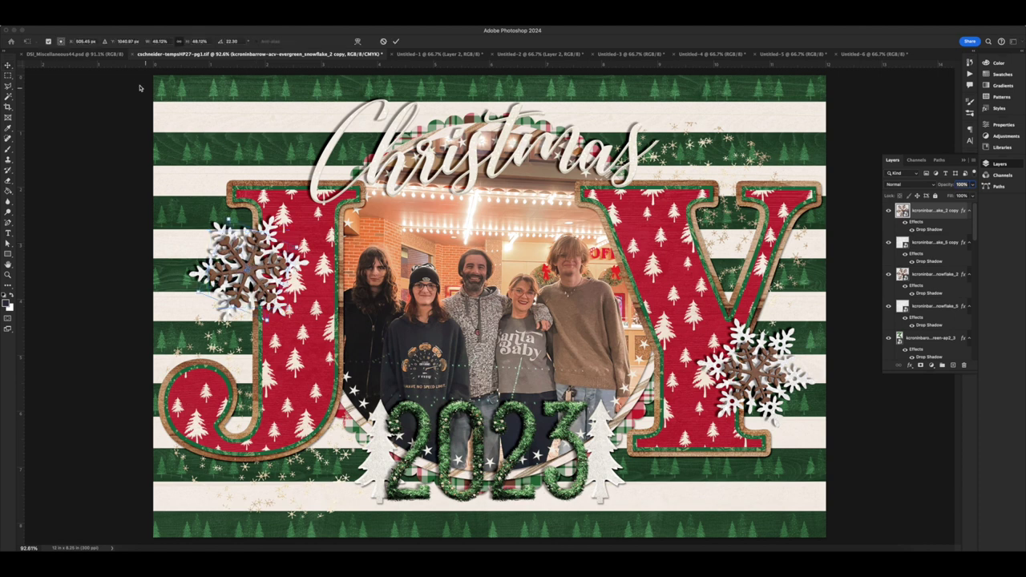
type("38.4")
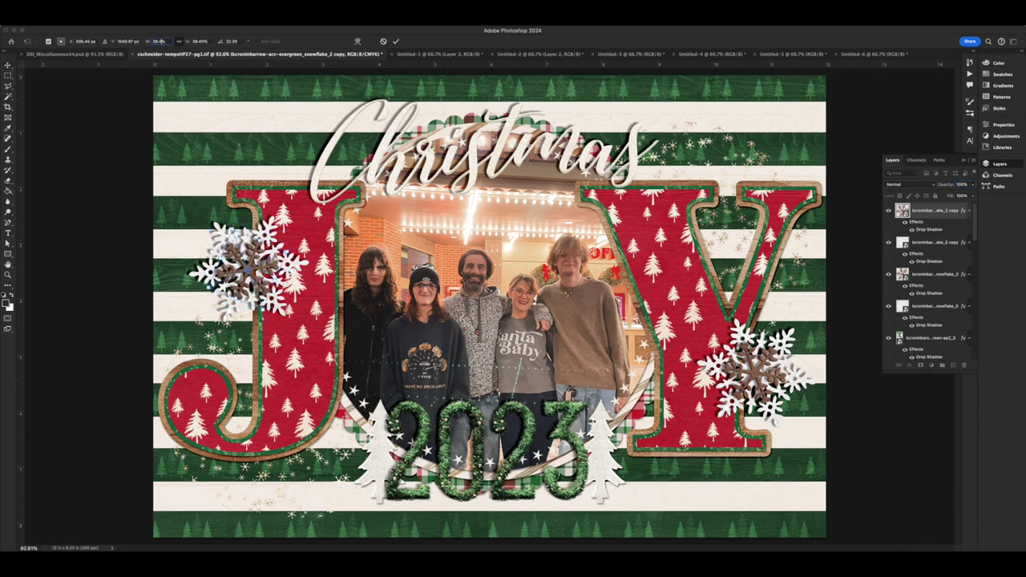
key("Return")
Step: Place the metal brad graphic from the A Christmas Village - Evergreen folder at the centre of the Y's snowflakes
left_click(273, 221)
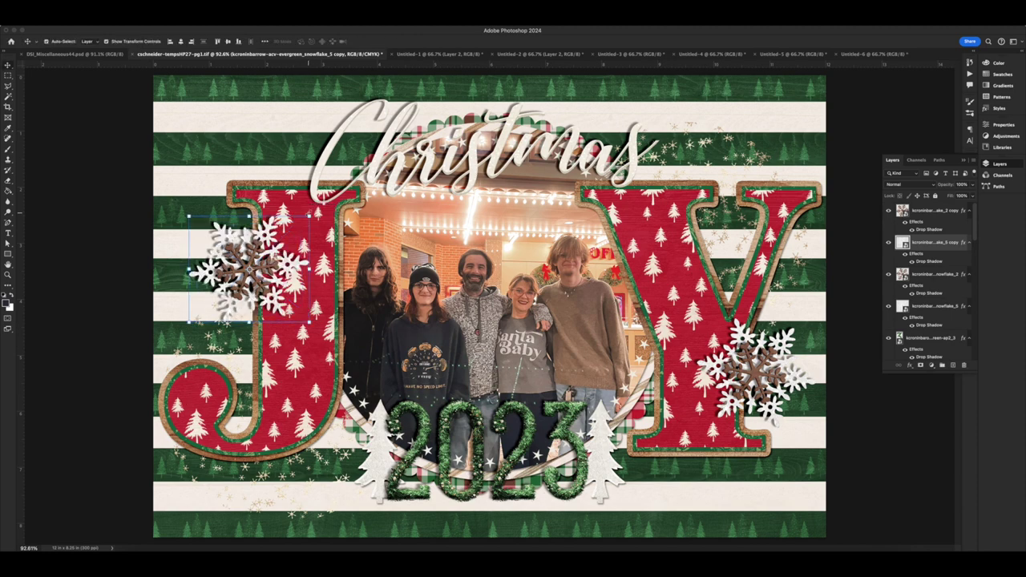
left_click(143, 560)
scroll(187, 443, "down", 15)
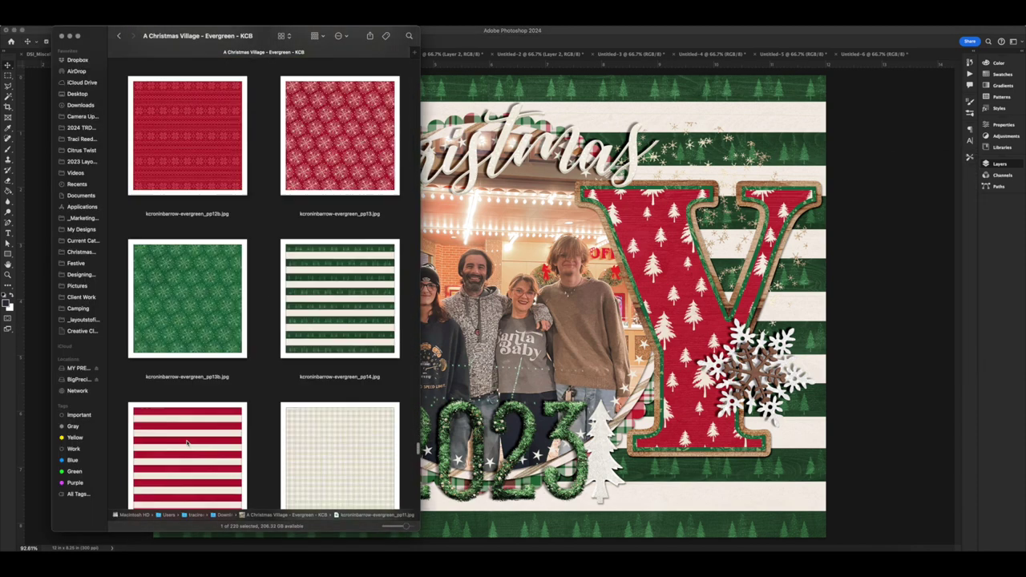
scroll(187, 444, "down", 15)
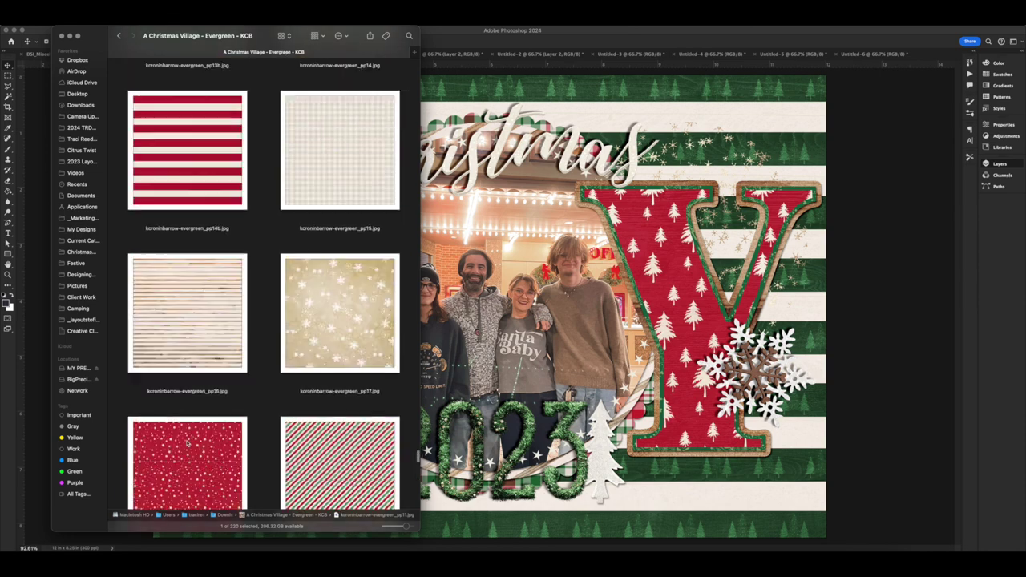
scroll(187, 443, "up", 10)
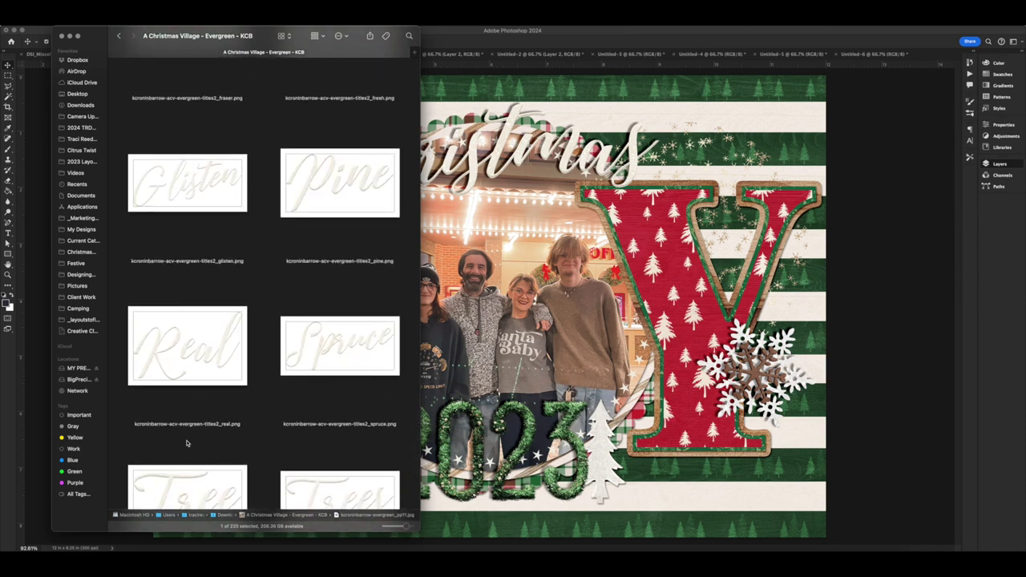
scroll(185, 443, "up", 15)
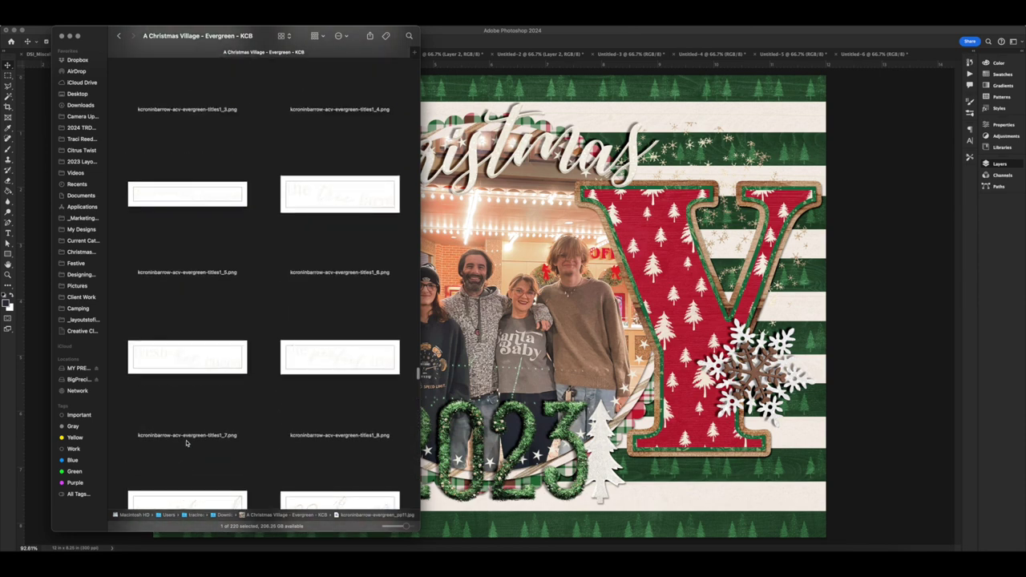
scroll(186, 443, "up", 15)
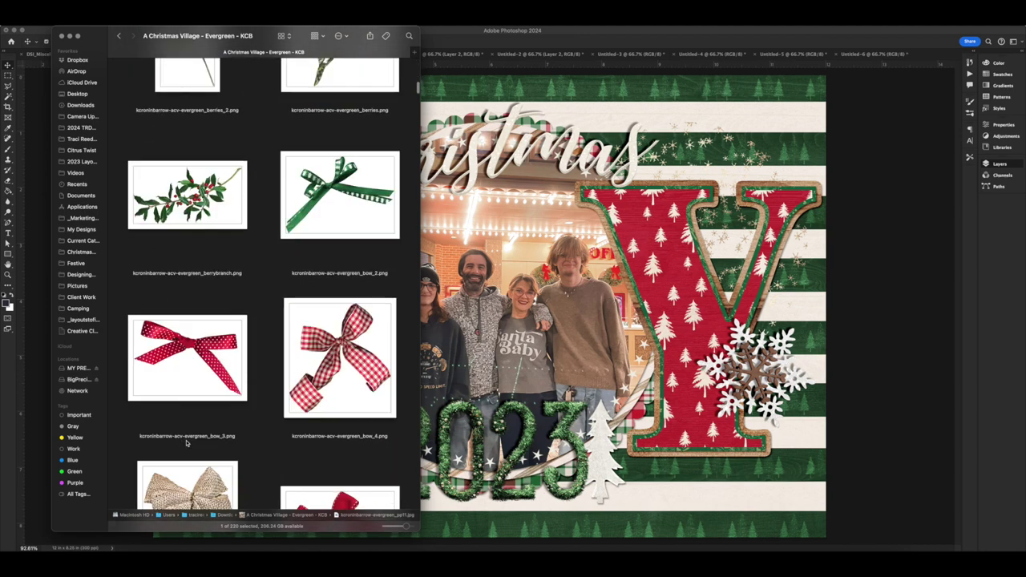
scroll(187, 443, "down", 2)
left_click_drag(187, 233, 765, 366)
key("Return")
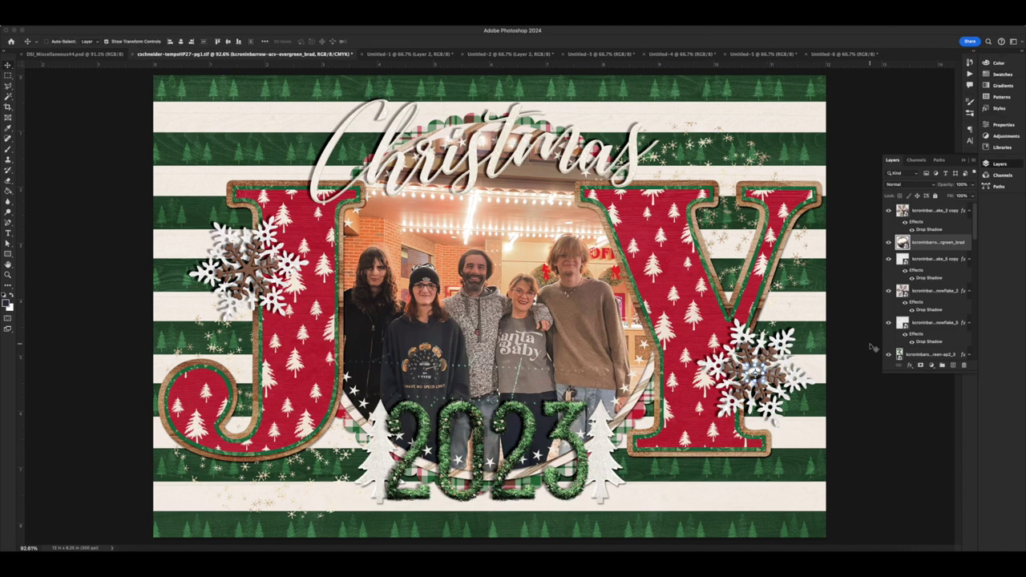
Step: Shrink the brad slightly so it fits the centre of the brown snowflake on the Y
key("super+plus")
key("super+plus")
key("super+plus")
scroll(872, 348, "right", 10)
scroll(872, 347, "down", 3)
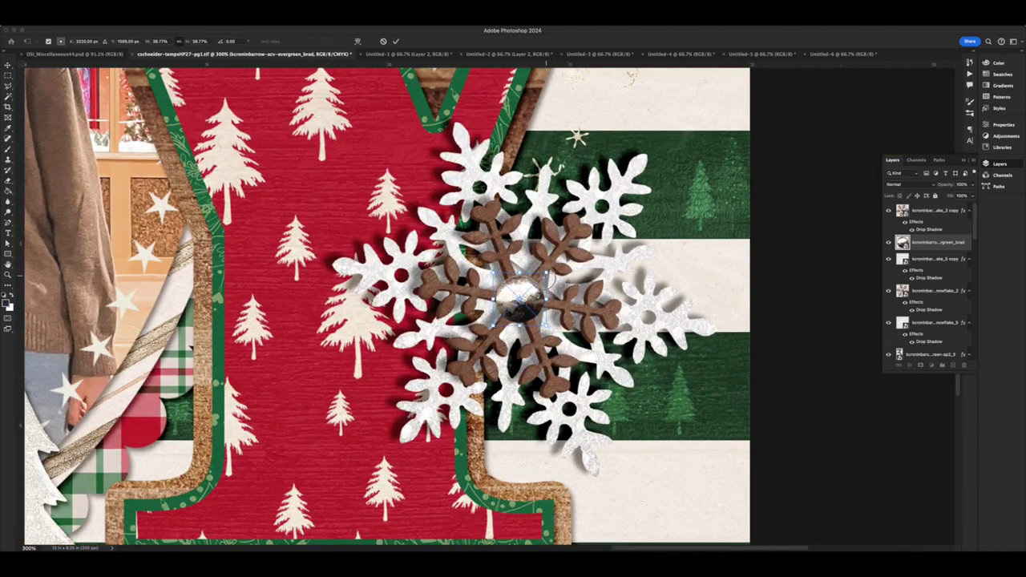
left_click(555, 265)
Step: Clear the drop shadow layer styles from the brown and white snowflakes on the Y
left_click(632, 187, "shift")
right_click(928, 292)
left_click(956, 394)
left_click(802, 390)
left_click(612, 317)
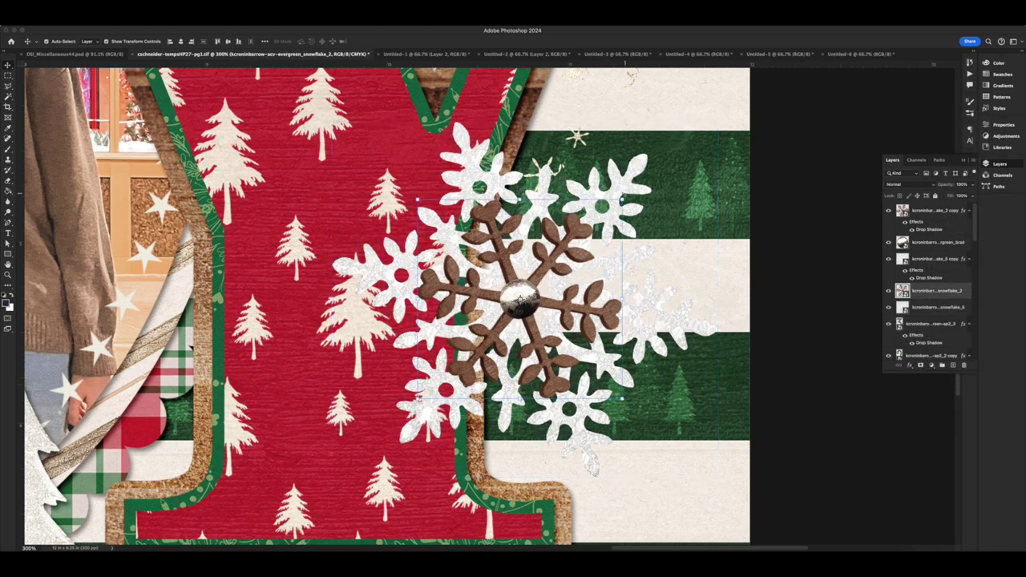
key("super+0")
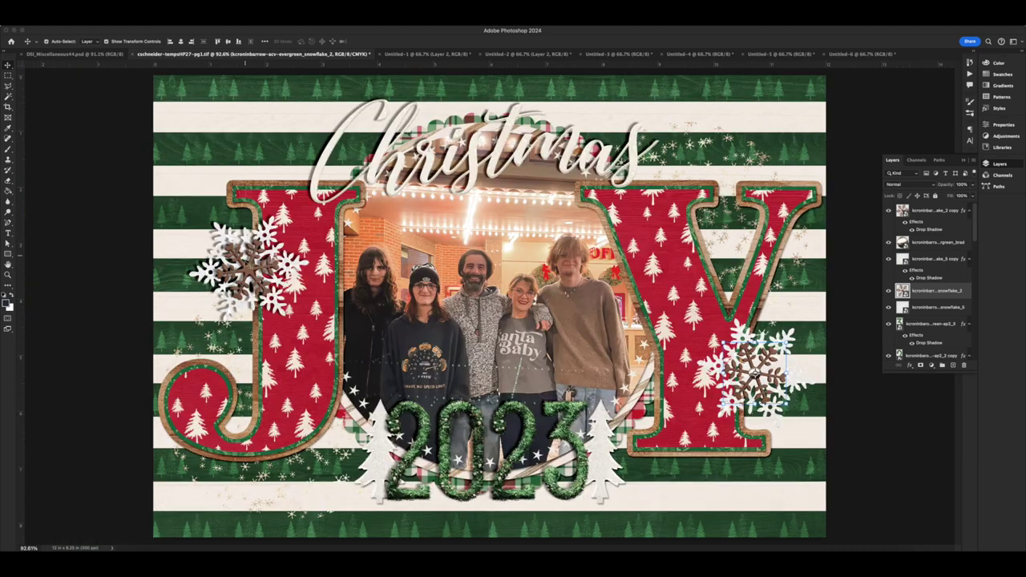
Step: Duplicate the brad onto the centre of the J's snowflakes and bring the copy to the front
left_click(877, 409)
left_click(756, 374)
key("super+j")
left_click(848, 412)
left_click(245, 244)
key("super+shift+bracketright")
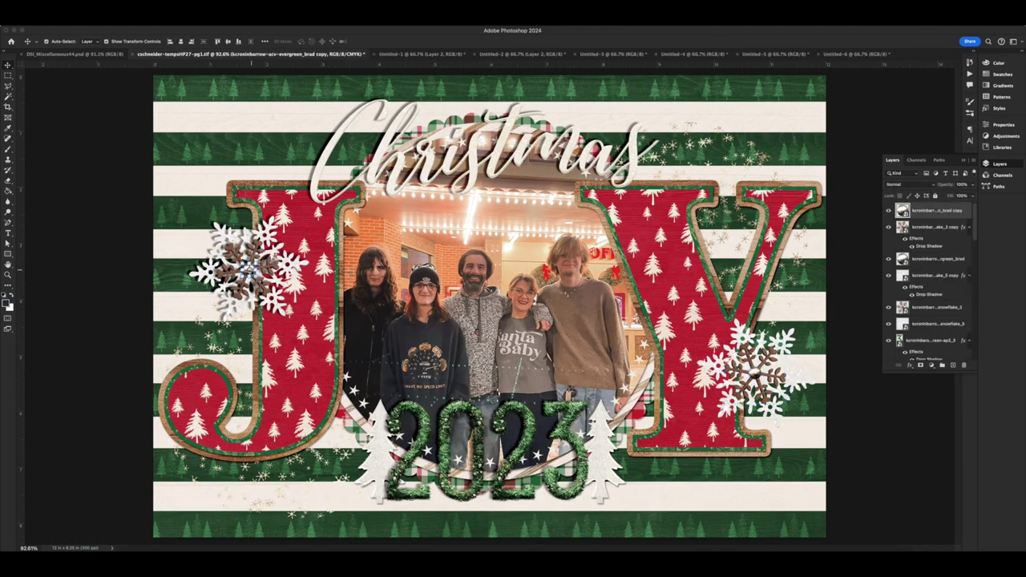